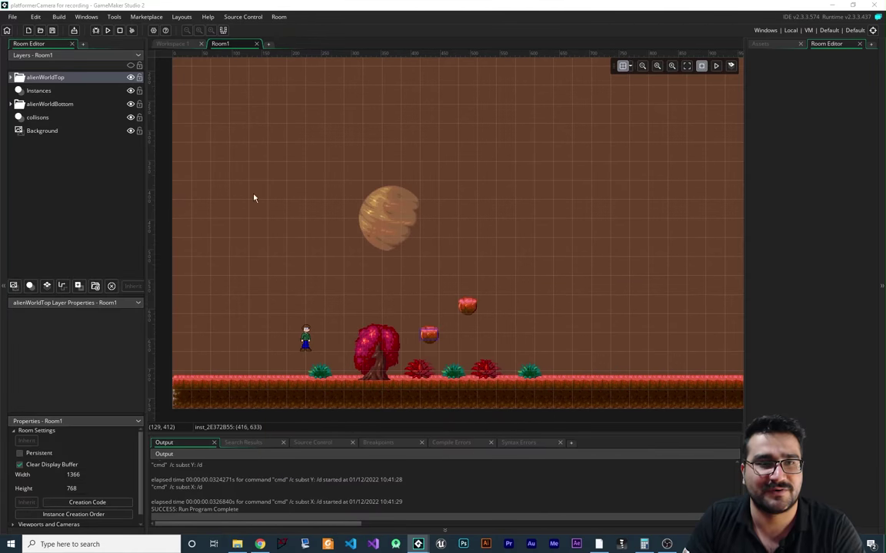
Run the game, walk the player right, jump, walk back left, then close the game
click(107, 31)
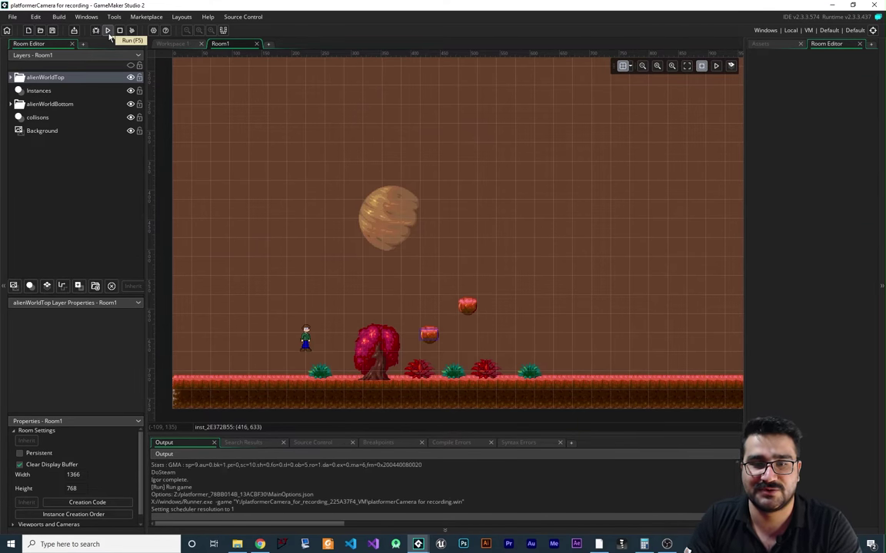
key(Right)
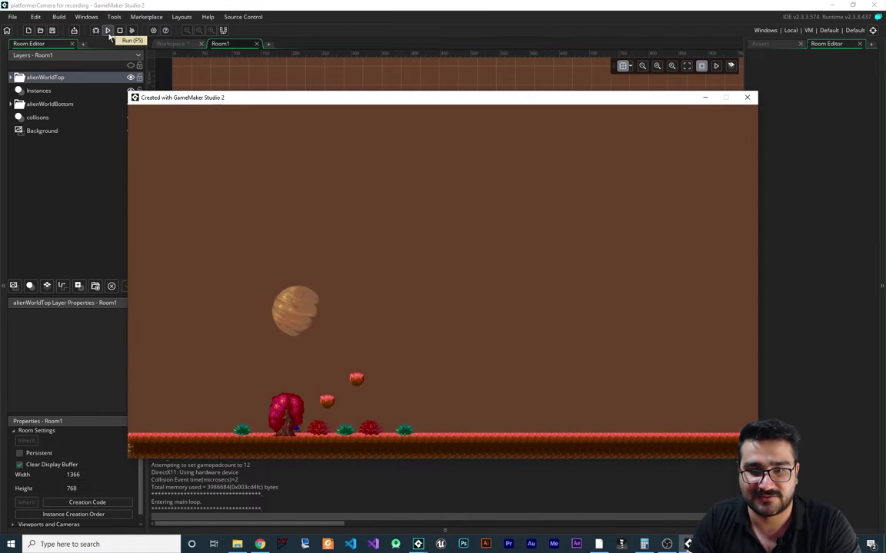
key(Up)
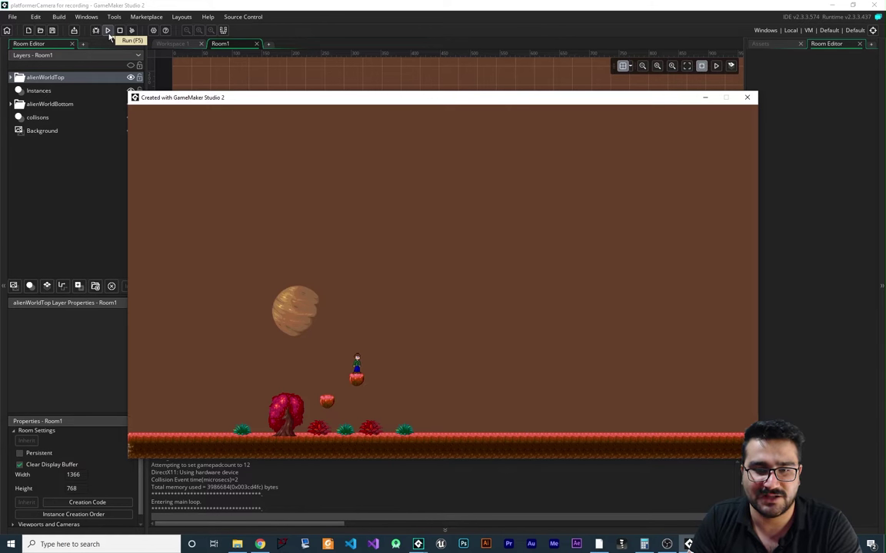
key(Left)
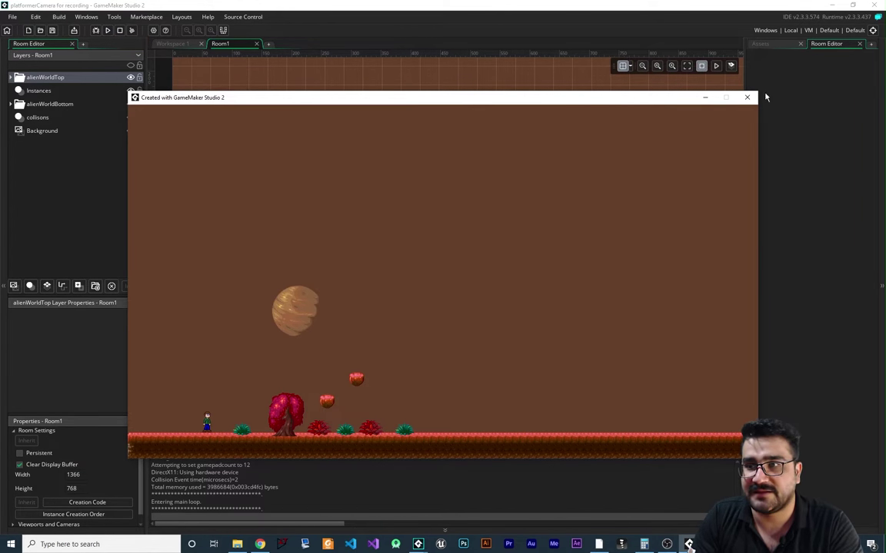
click(747, 97)
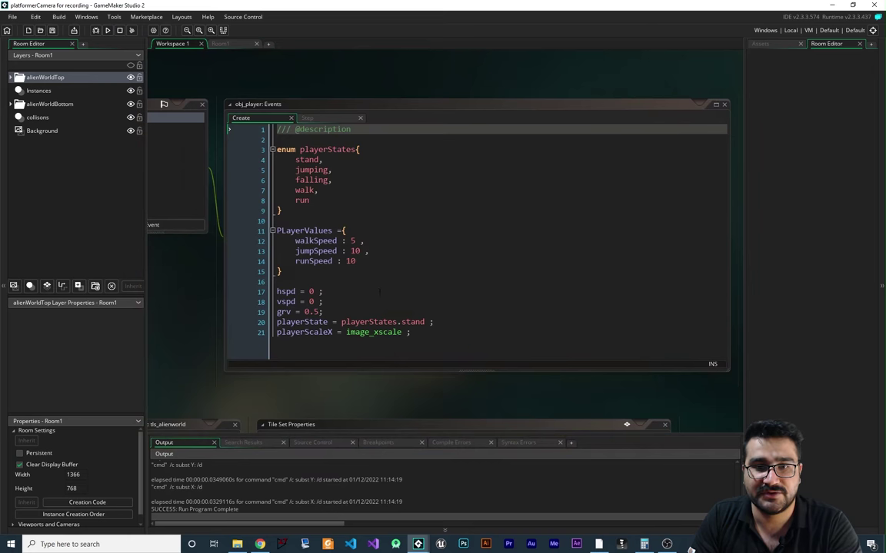
key(ctrl+Tab)
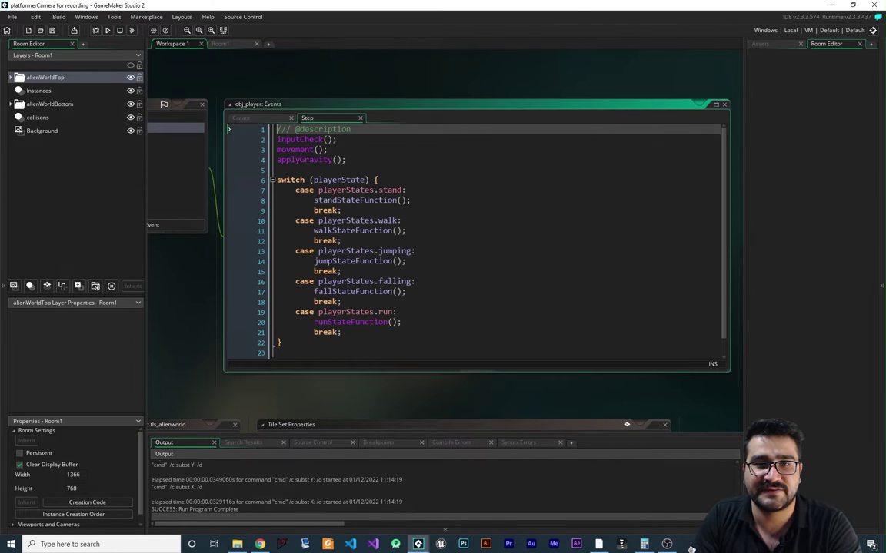
click(293, 343)
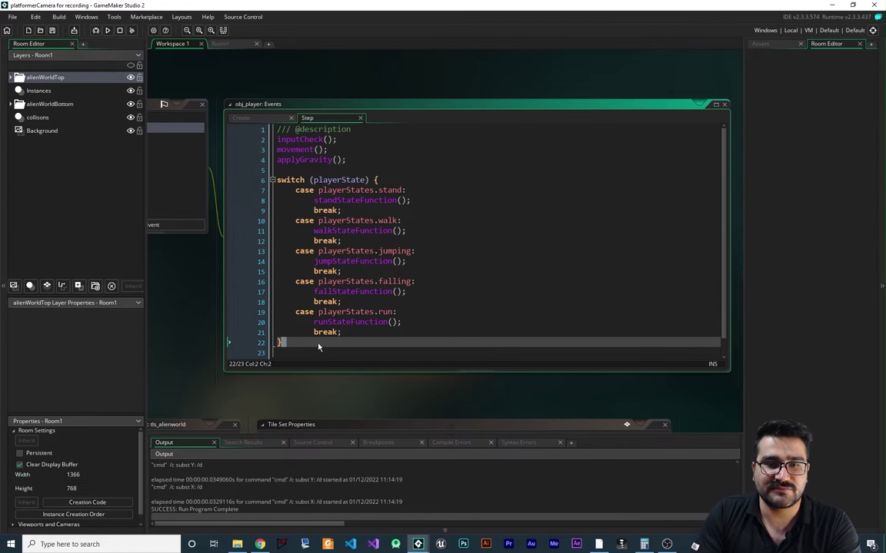
drag(312, 348, 244, 136)
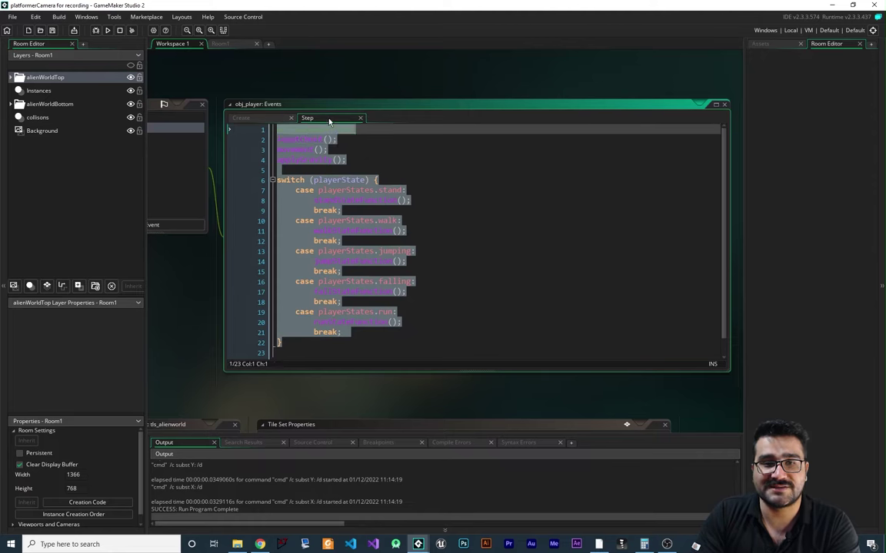
click(240, 118)
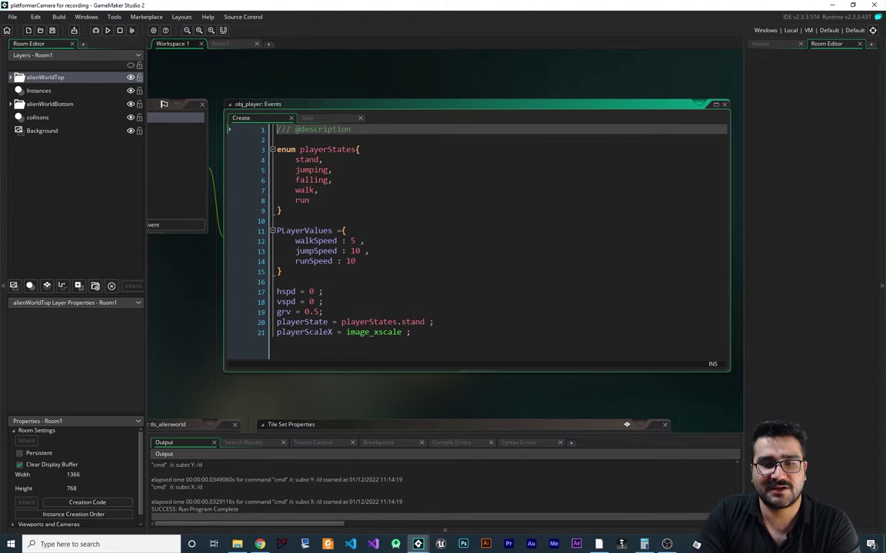
drag(305, 332, 260, 154)
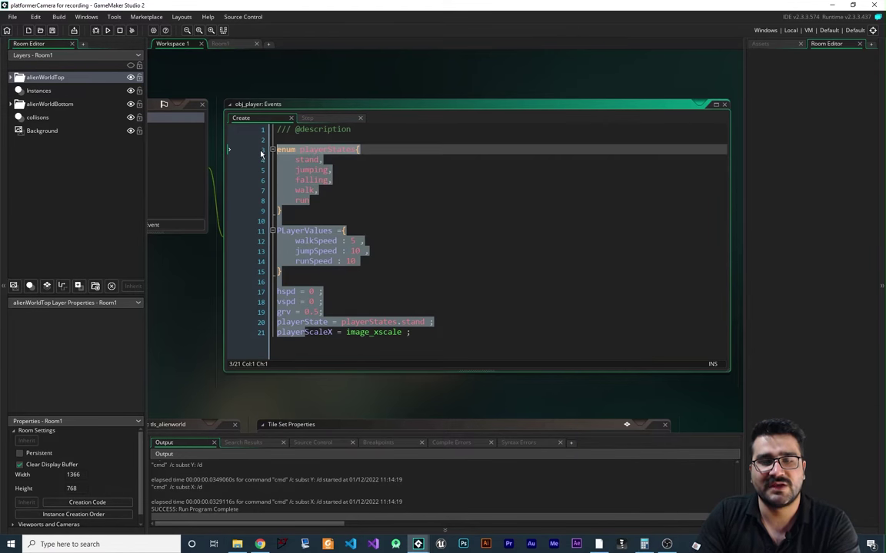
click(356, 211)
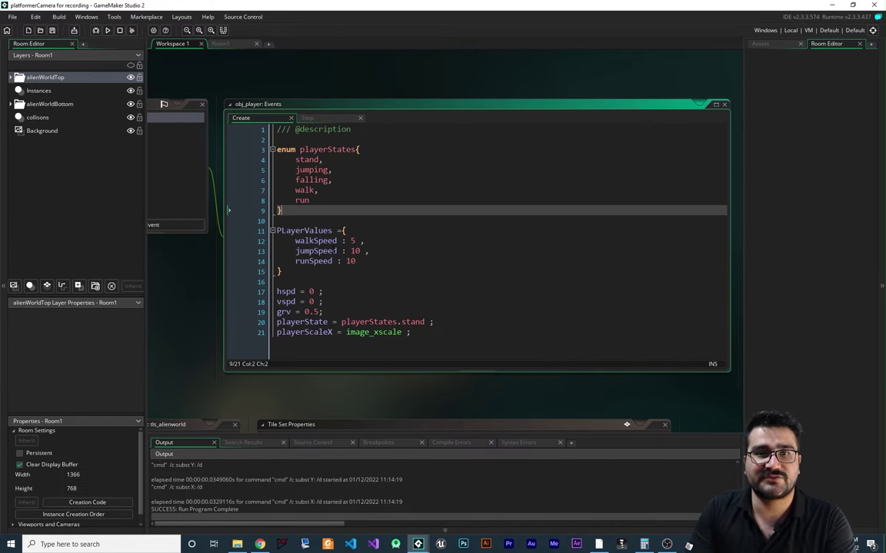
Enlarge the Room Properties panel and tick Visible for Viewport 0 under Viewports and Cameras
drag(100, 278, 100, 157)
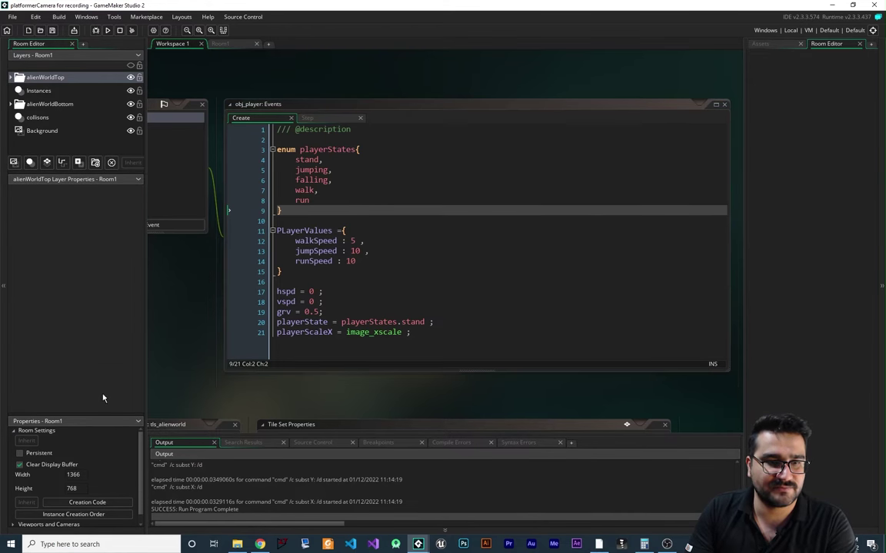
drag(104, 421, 55, 269)
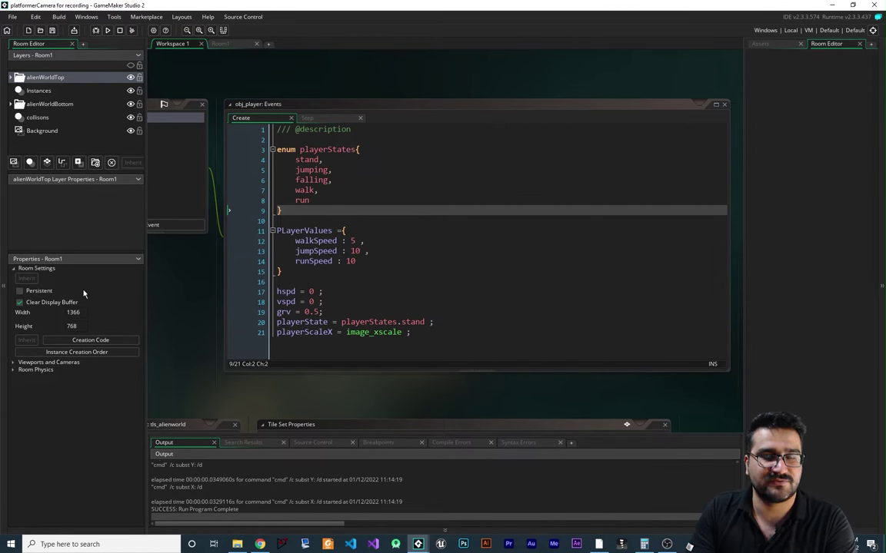
click(12, 366)
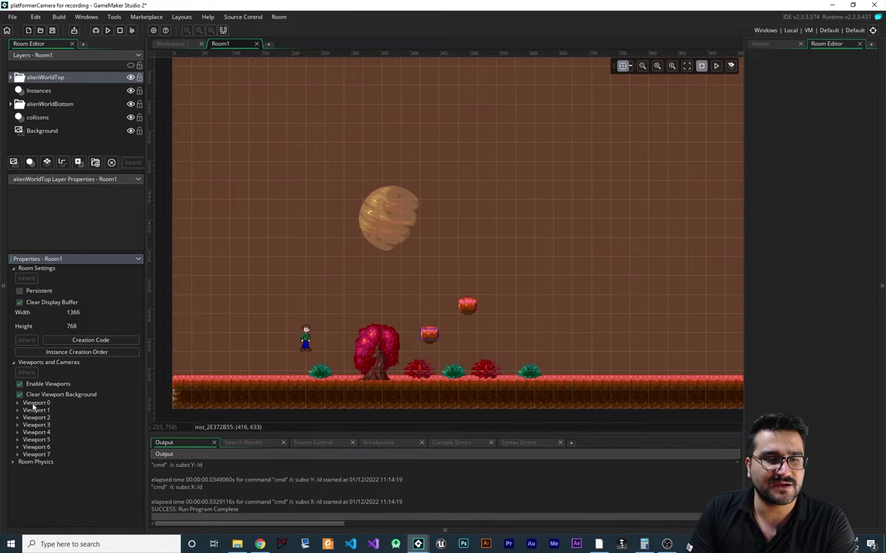
click(19, 403)
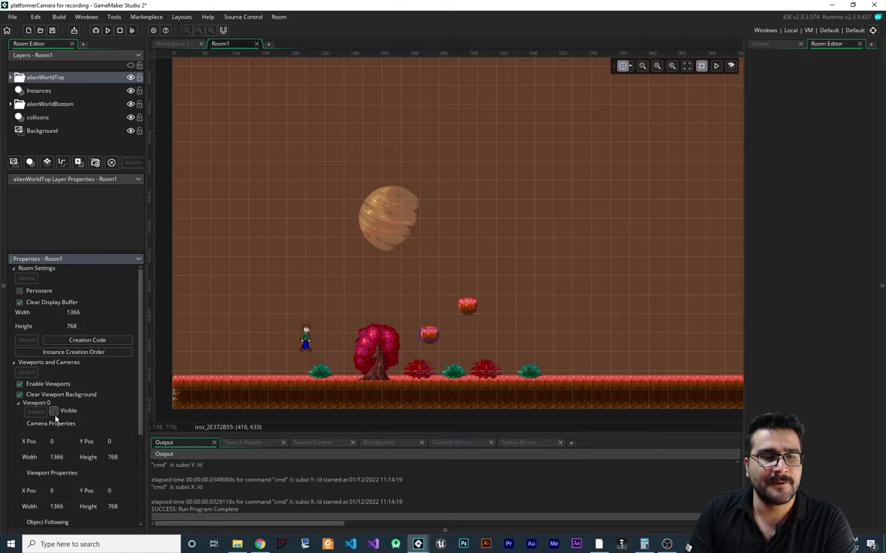
click(53, 411)
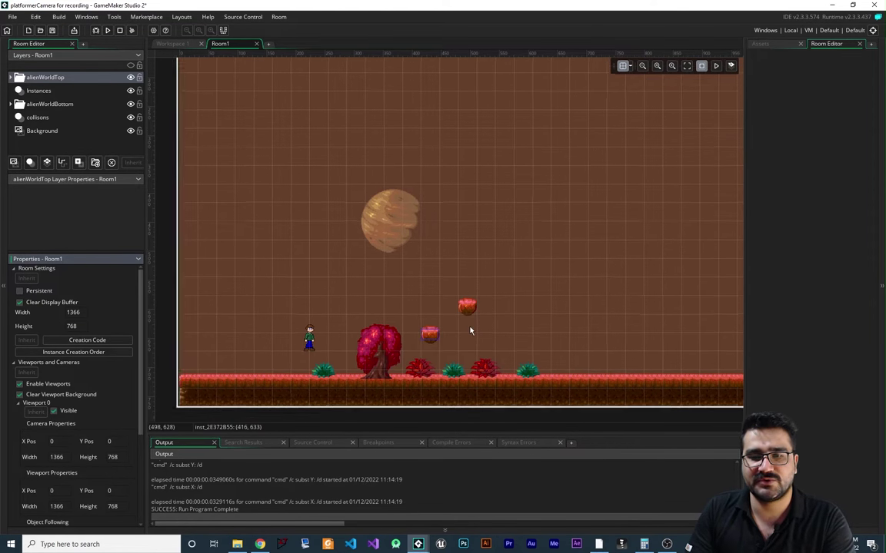
ctrl+scroll(471, 331, down, 2)
Zoom out Room1 and inspect Viewport 0's 1366×768 camera position, width and height fields
middle_drag(544, 328, 488, 328)
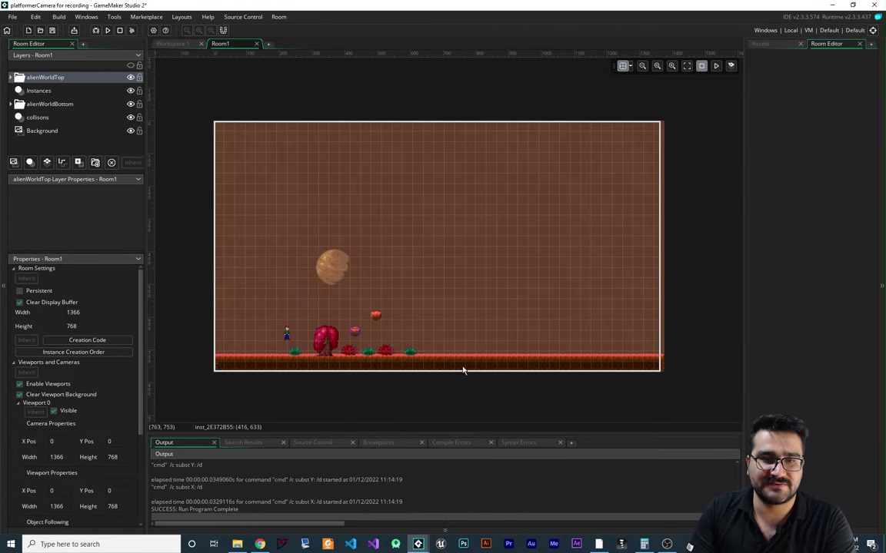
scroll(100, 391, down, 2)
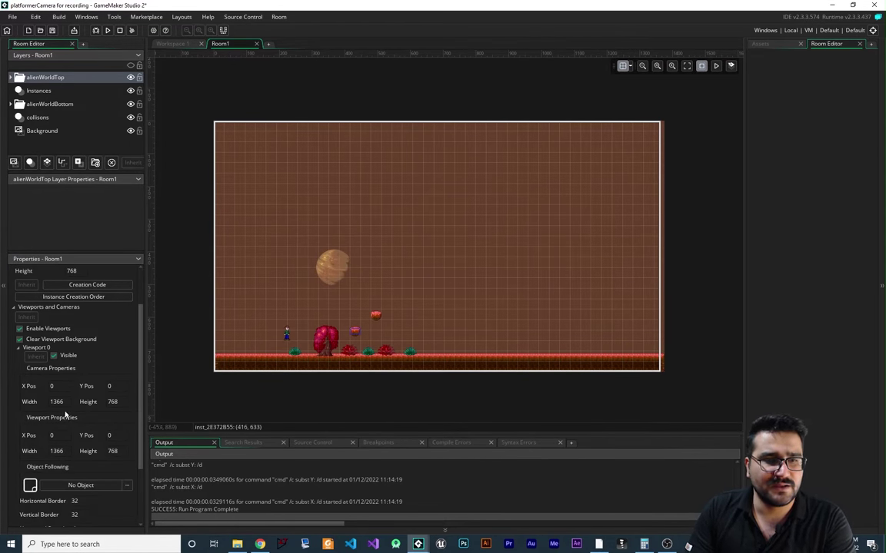
click(113, 401)
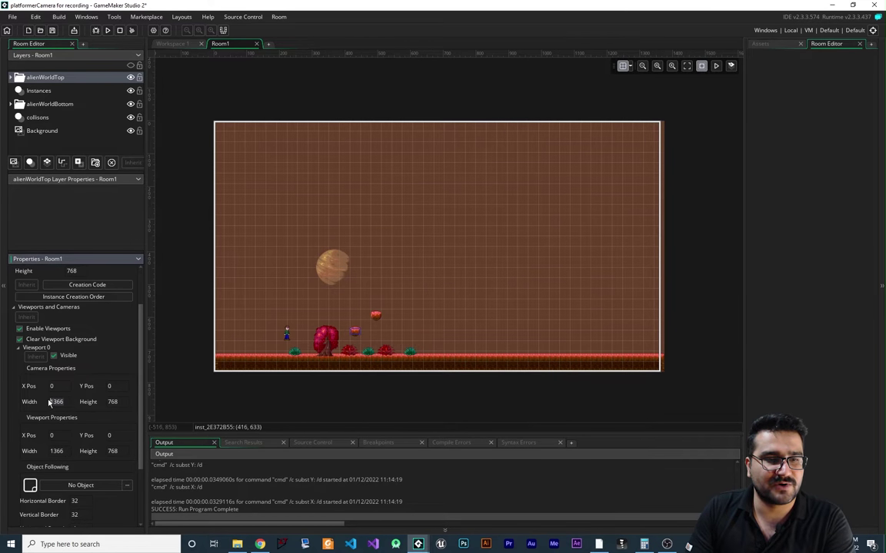
click(103, 391)
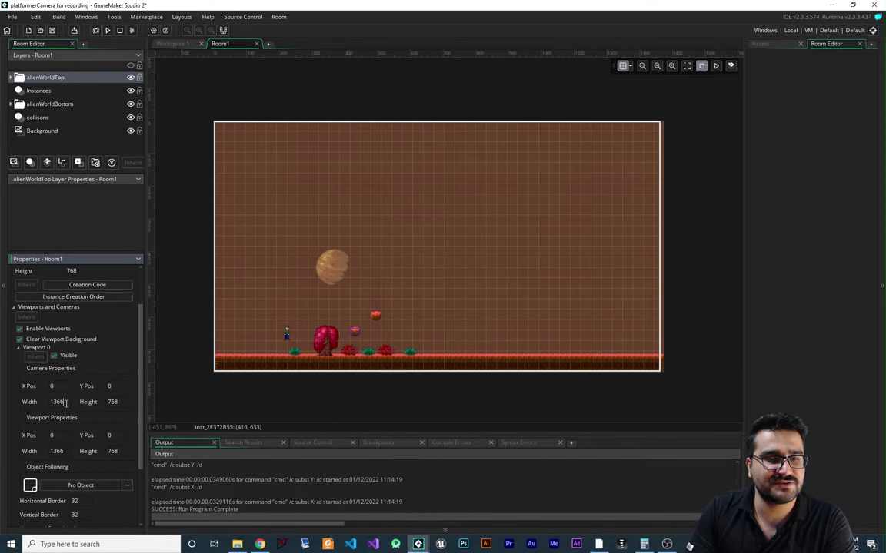
click(66, 403)
click(120, 401)
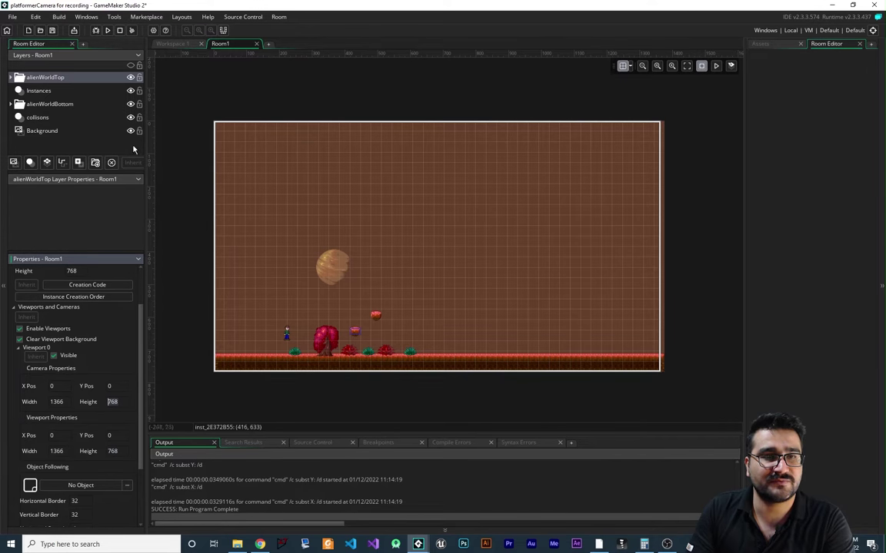
click(108, 33)
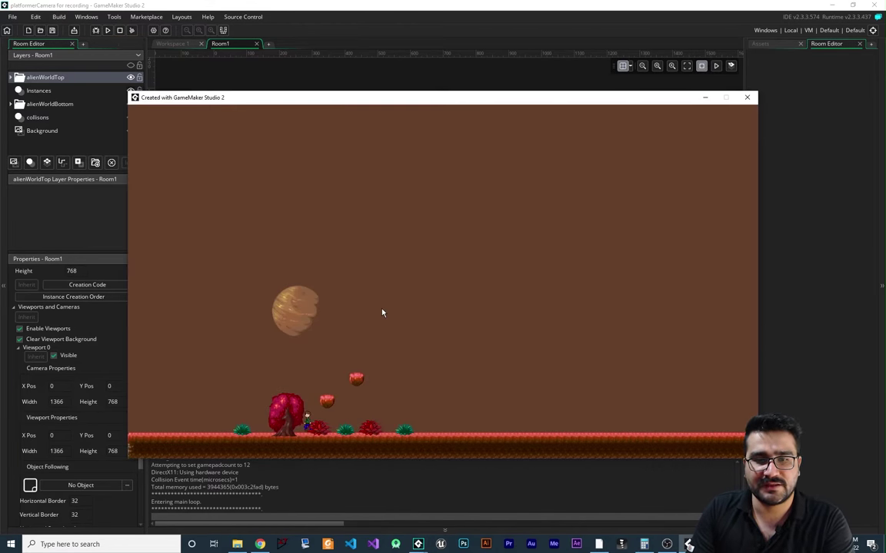
key(Left)
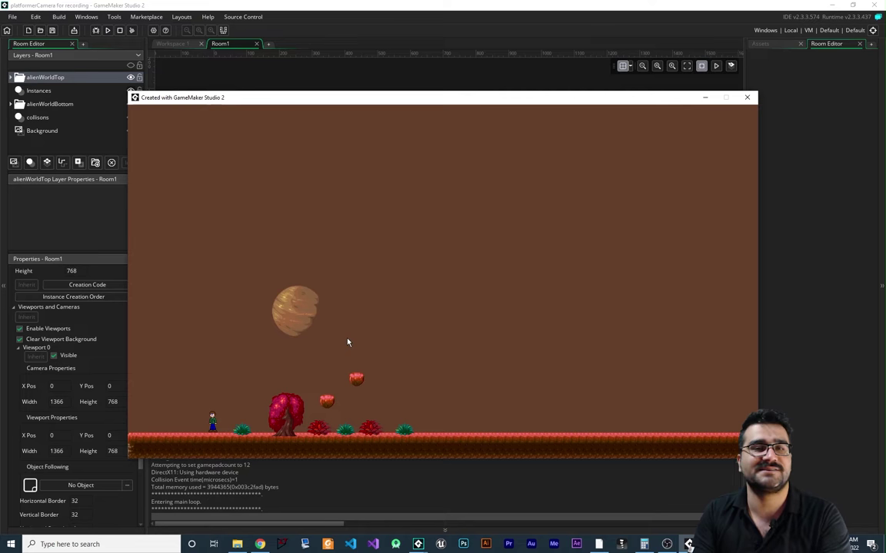
click(746, 99)
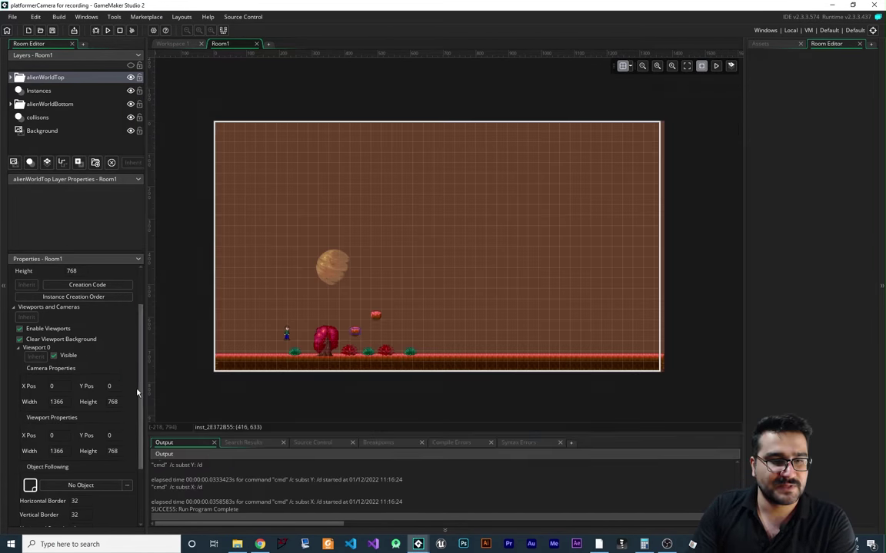
Compute 1366/2 in Windows Calculator and enter 683 as the camera width
click(51, 402)
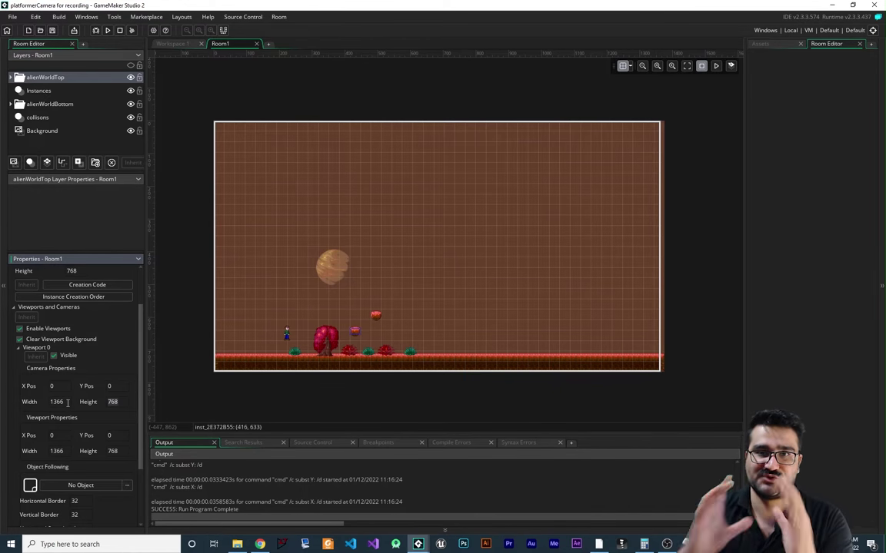
key(super)
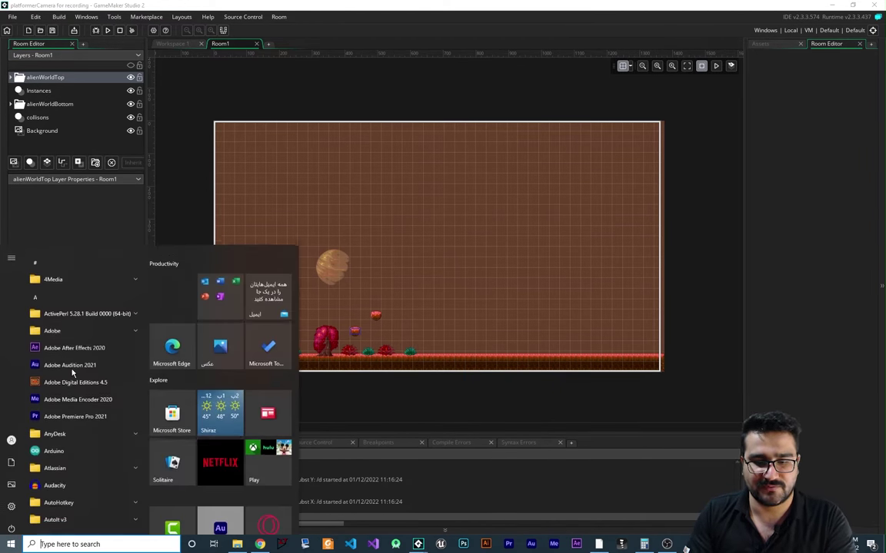
text(cal)
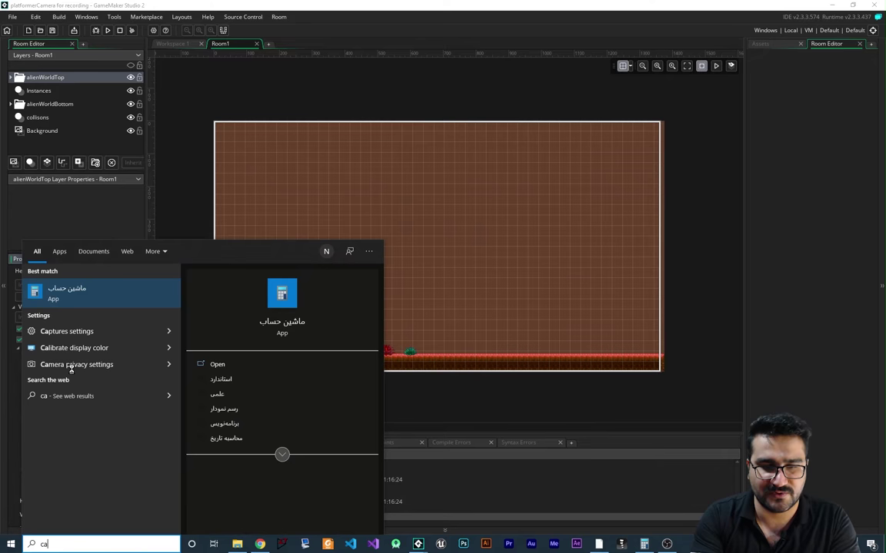
key(Return)
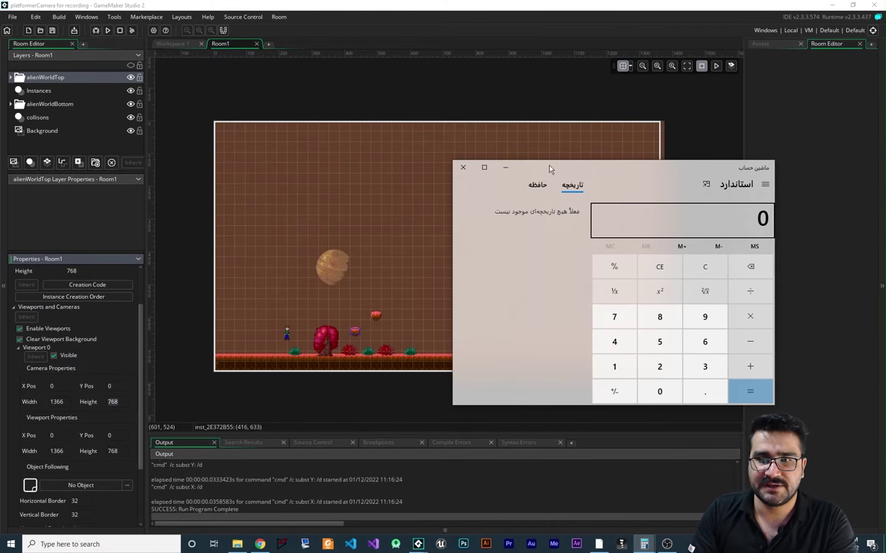
text(1366)
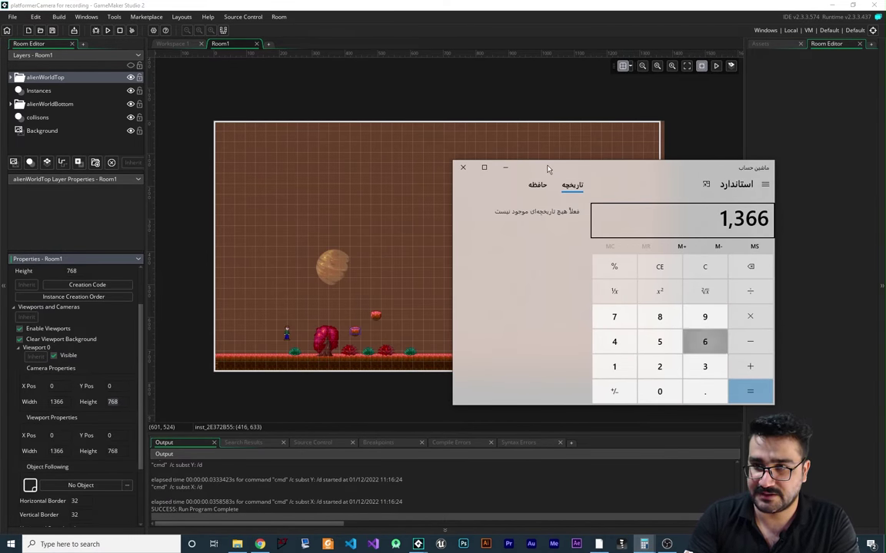
text(/2)
key(Return)
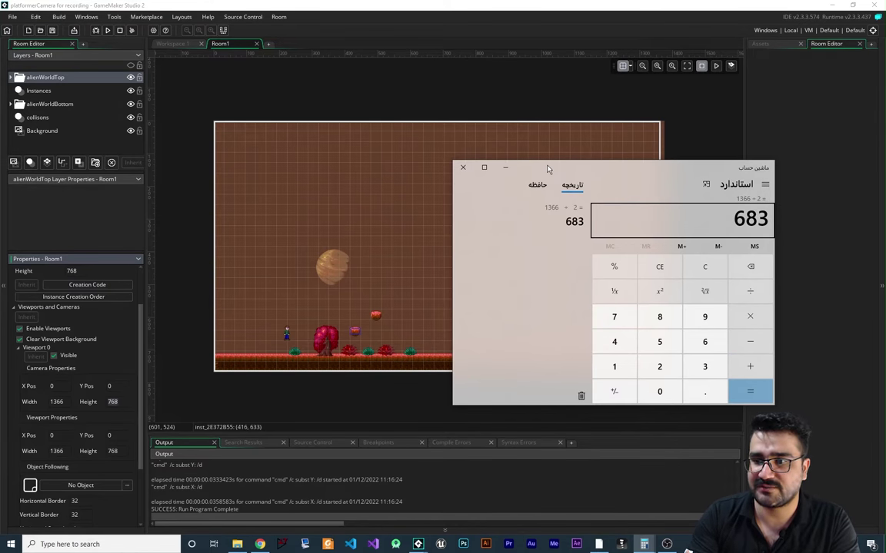
double_click(67, 402)
text(683)
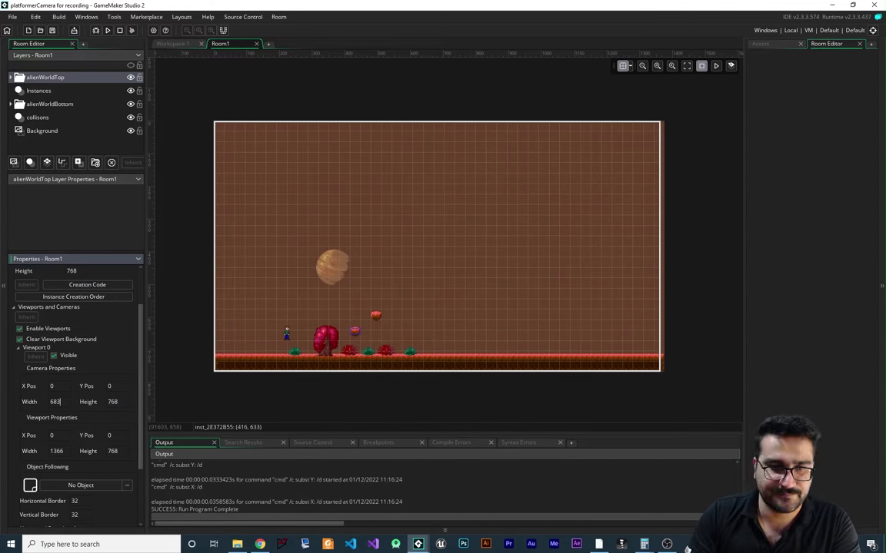
Compute 768/2 in Calculator and paste 384 as the camera height
click(644, 545)
click(711, 503)
key(Escape)
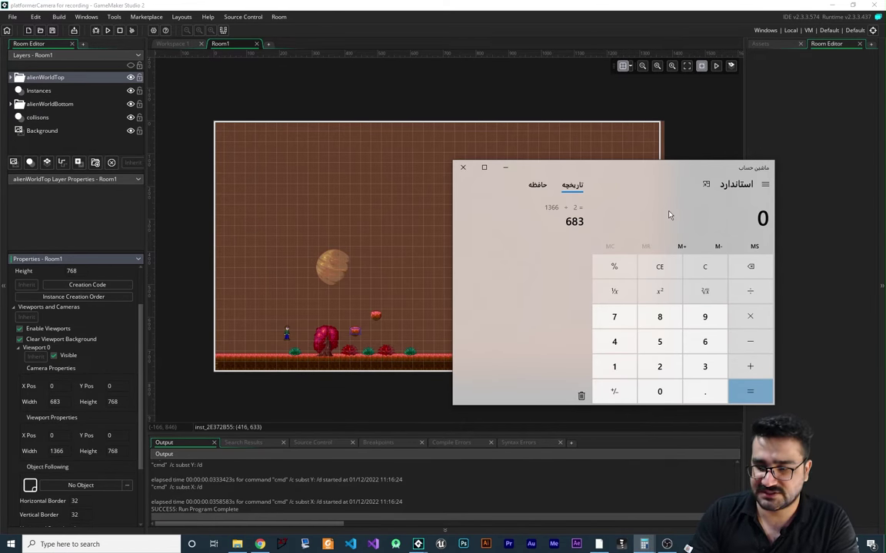
text(768)
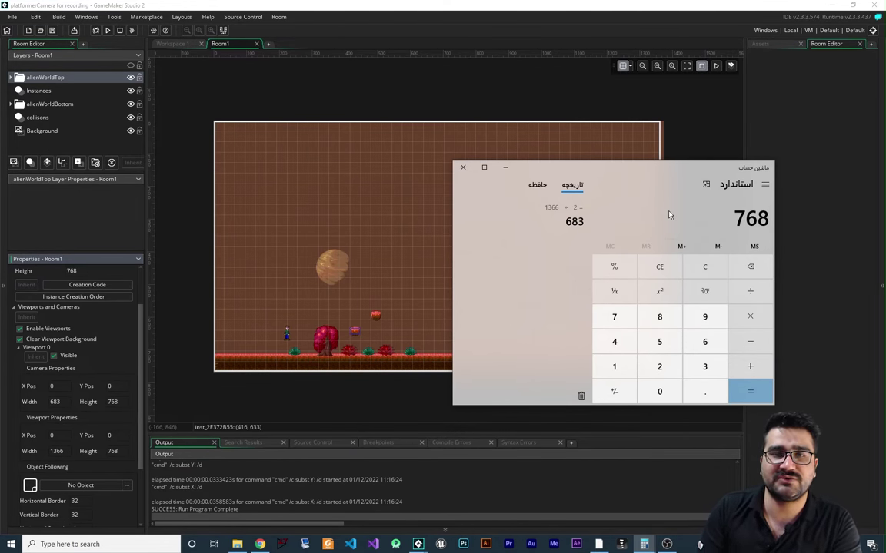
text(/2)
key(Return)
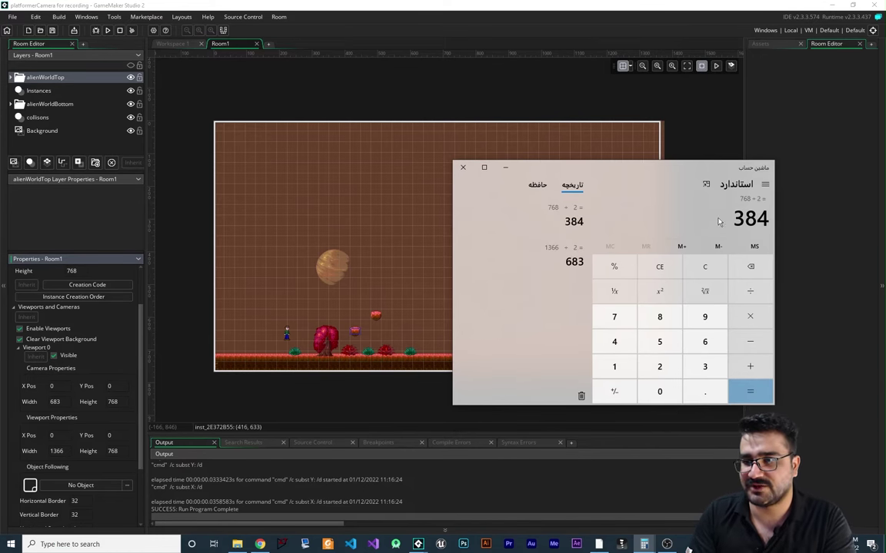
key(ctrl+c)
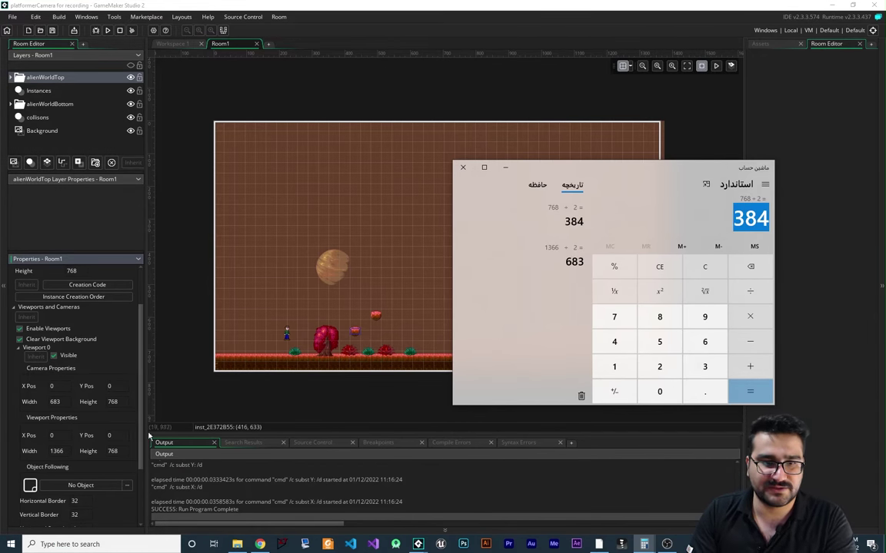
click(110, 401)
key(ctrl+v)
key(Return)
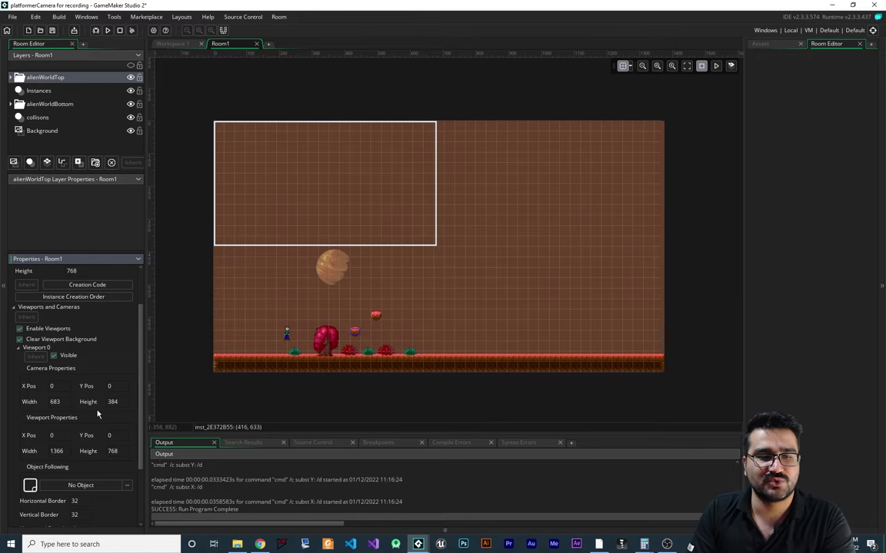
Scroll Room Properties down to Viewport 0's Object Following setting
scroll(97, 415, down, 2)
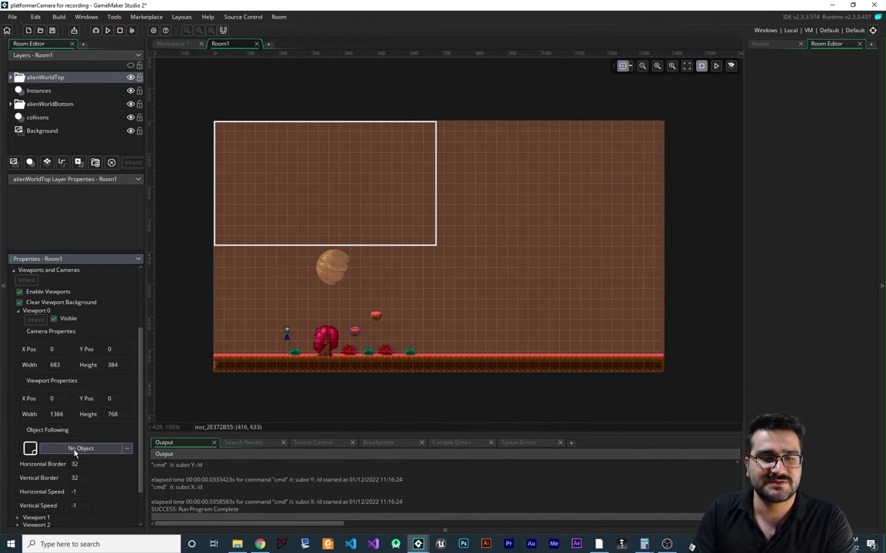
Set Viewport 0's Object Following to obj_player
click(99, 450)
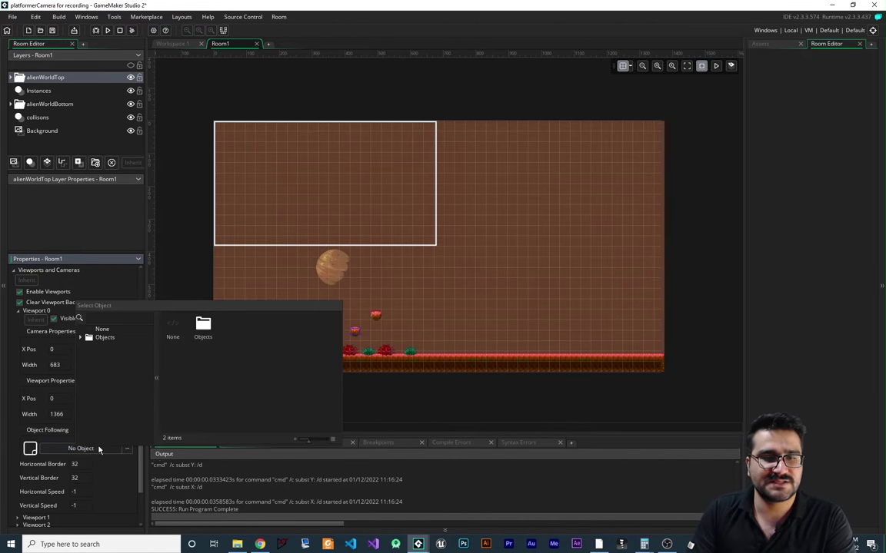
double_click(215, 330)
double_click(264, 326)
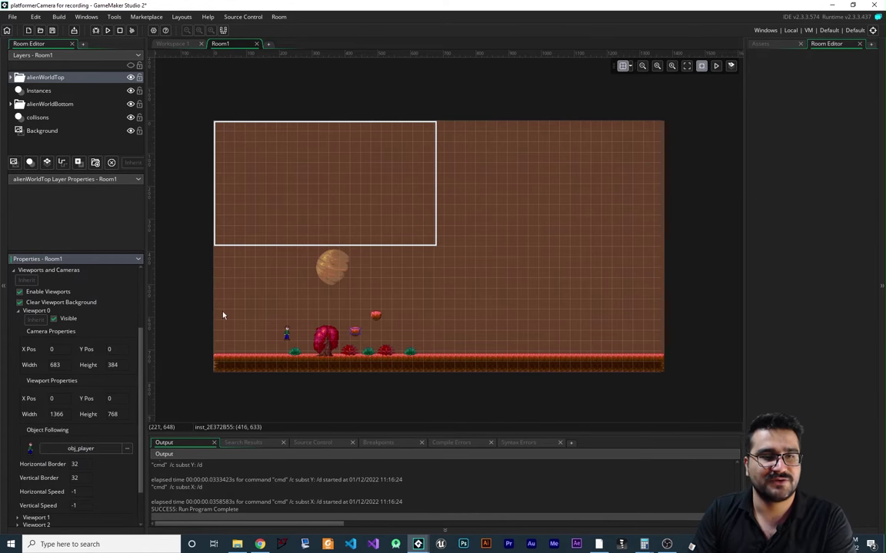
Run the game and walk and jump the player to check the camera tracks him
click(107, 31)
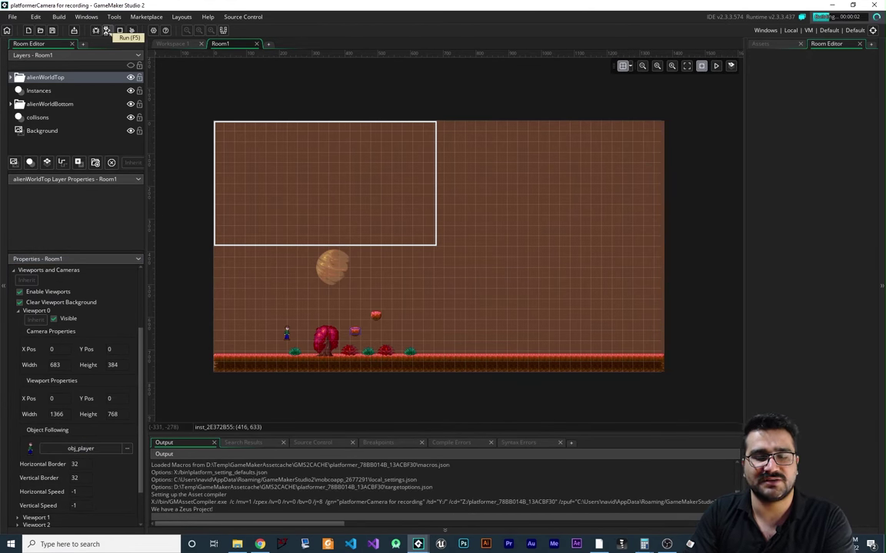
key(Right)
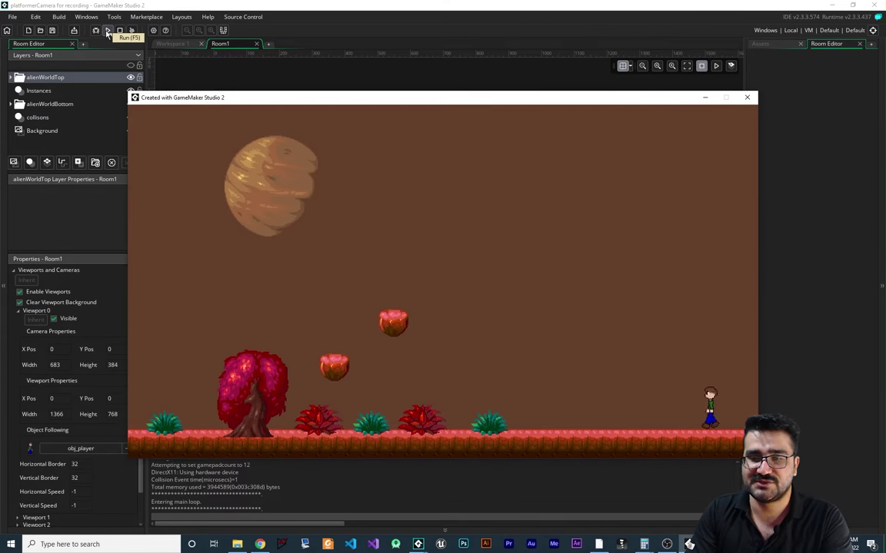
key(Left)
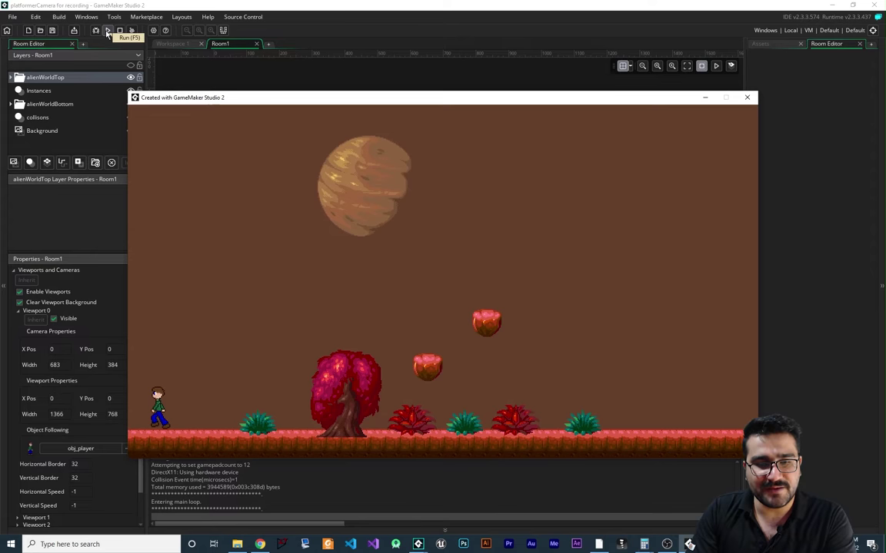
key(Right)
key(space)
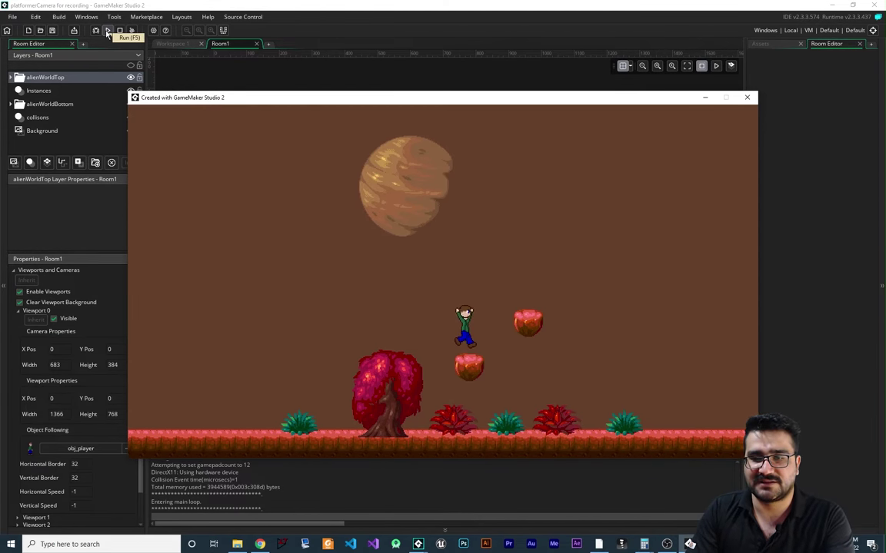
key(space)
key(Right)
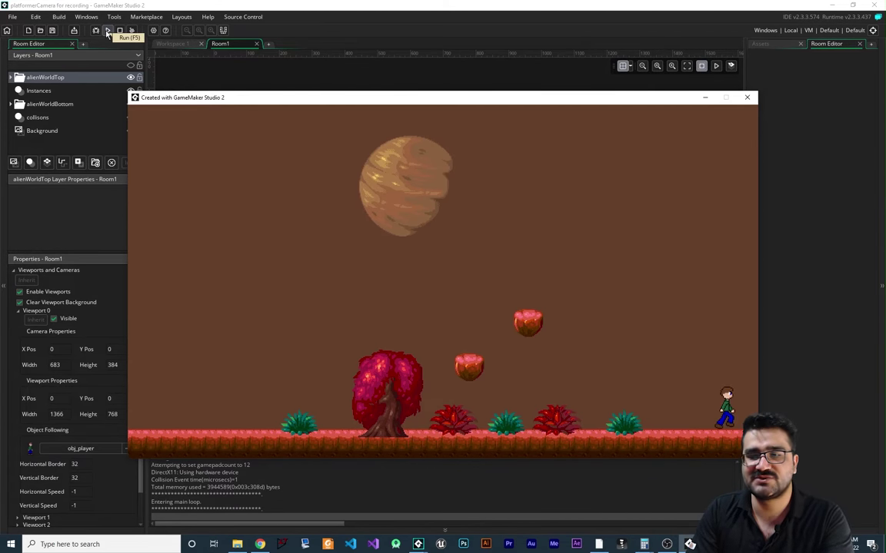
key(Left)
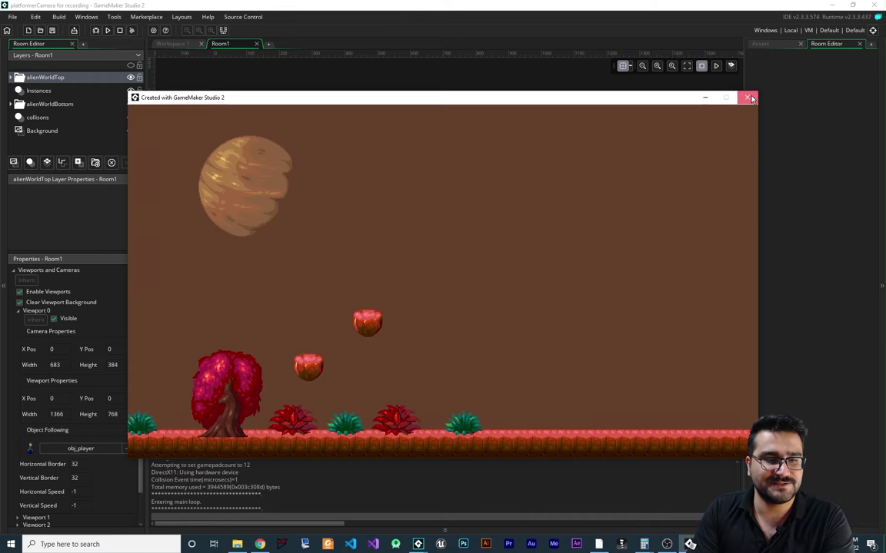
Set the camera width to 900 and test-run the game, walking the player right
click(751, 98)
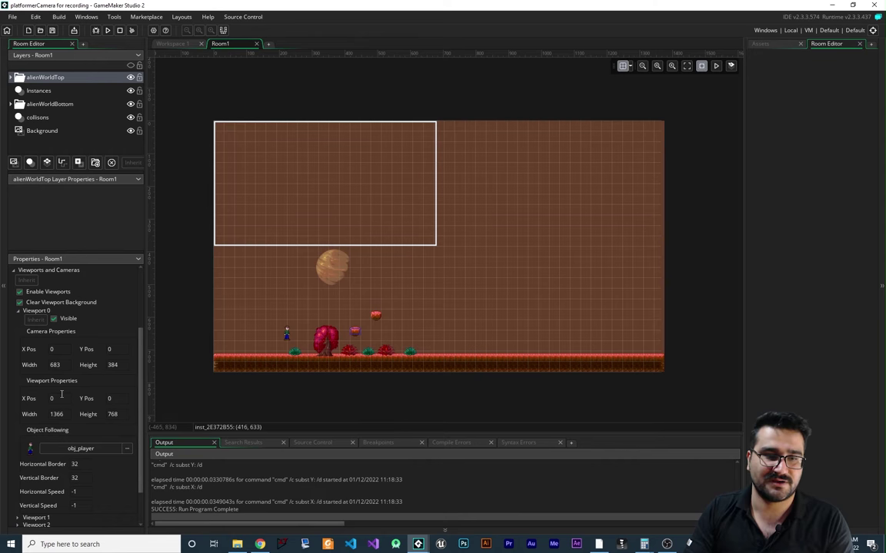
drag(67, 367, 37, 370)
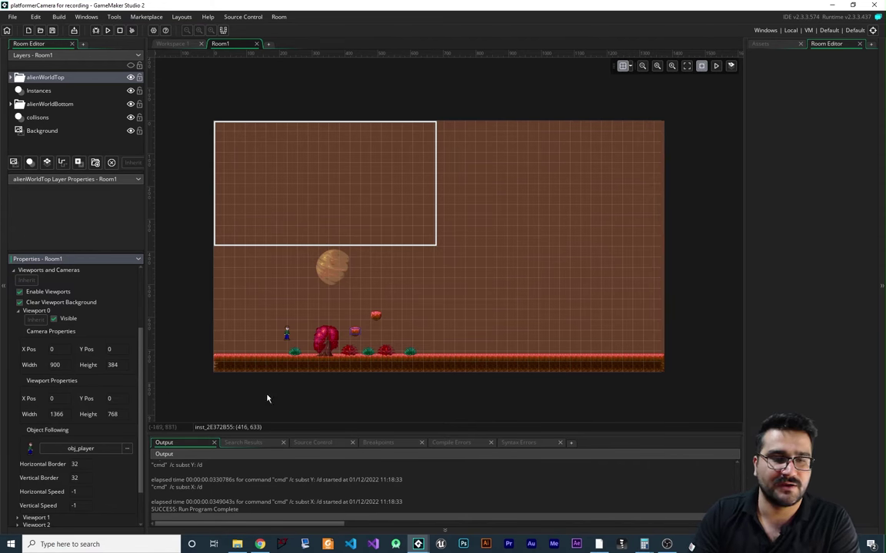
click(109, 31)
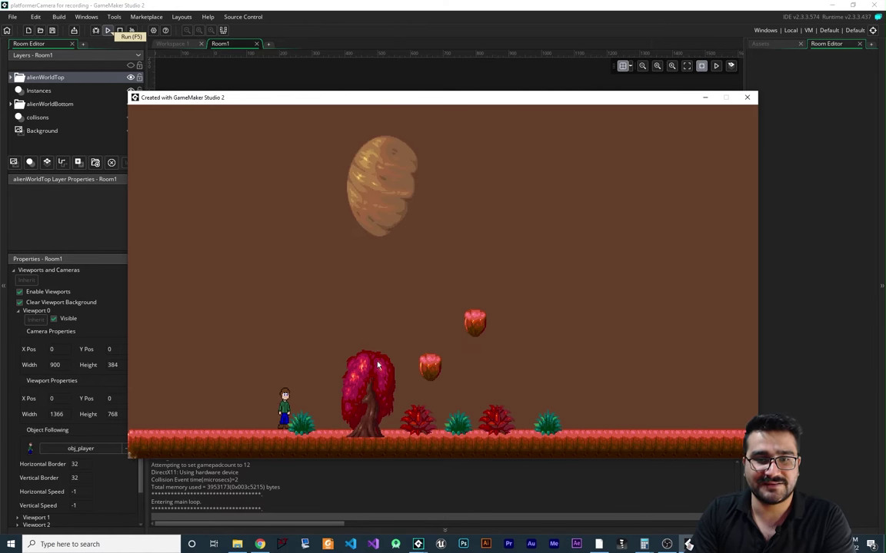
key(Right)
key(Right)
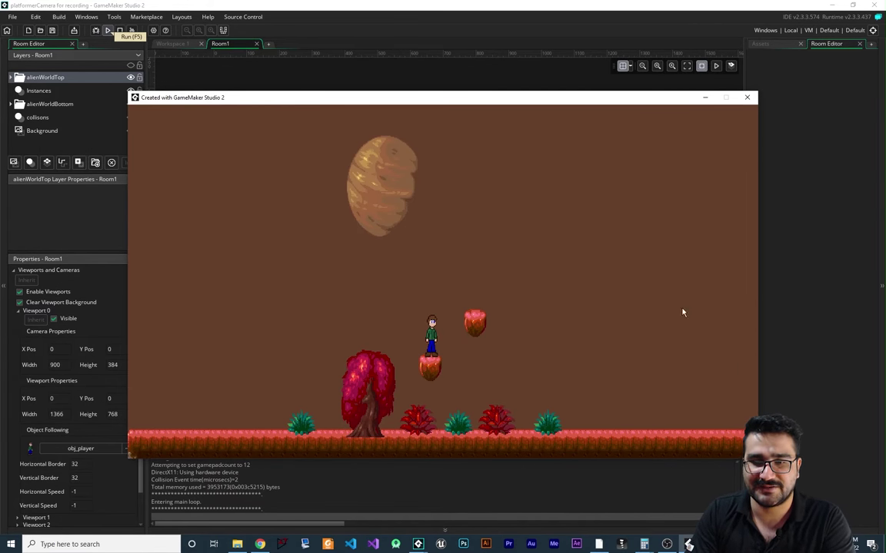
click(747, 99)
Change the camera width to 1200 and test-run the game again
click(54, 365)
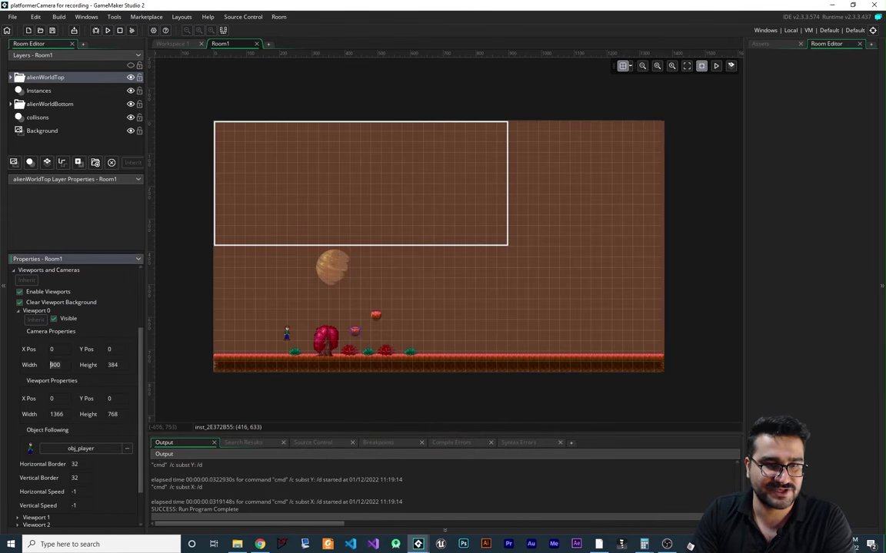
click(110, 31)
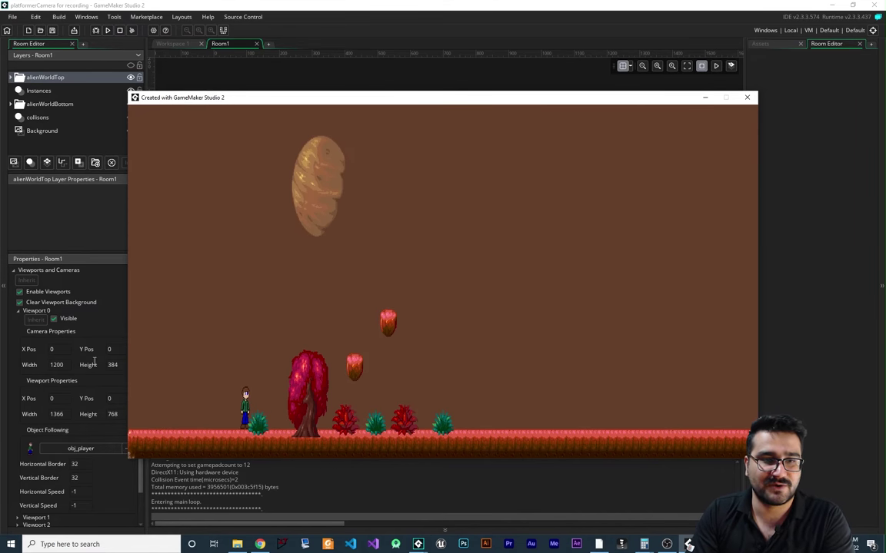
click(746, 98)
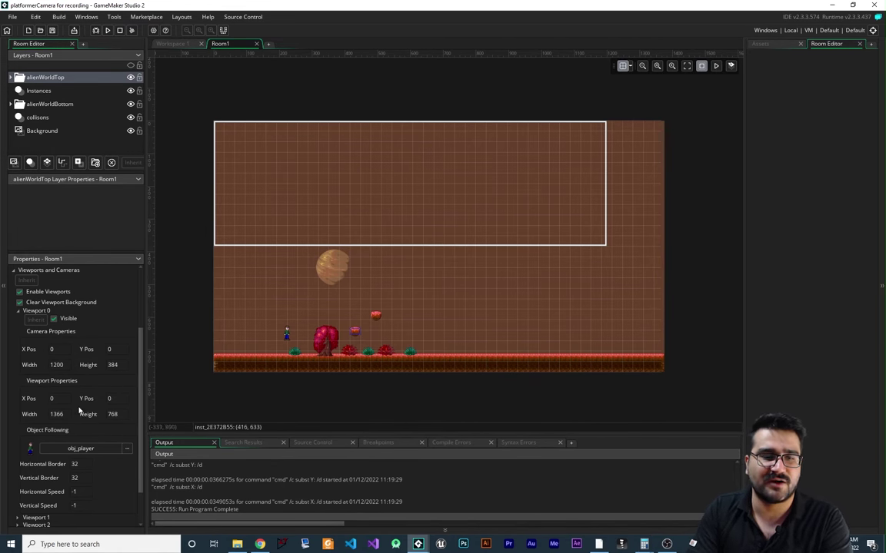
Restore the camera to 683×384 following obj_player and run the game
click(62, 365)
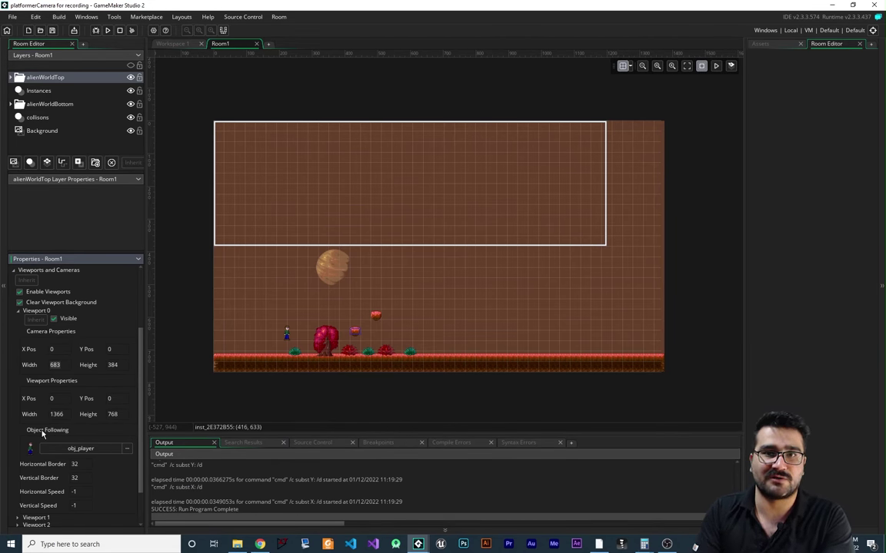
scroll(44, 430, down, 1)
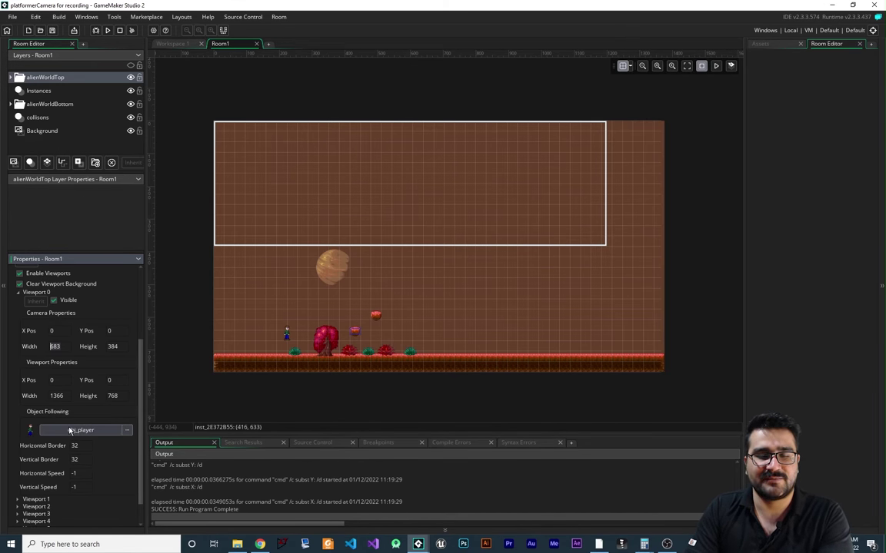
click(107, 30)
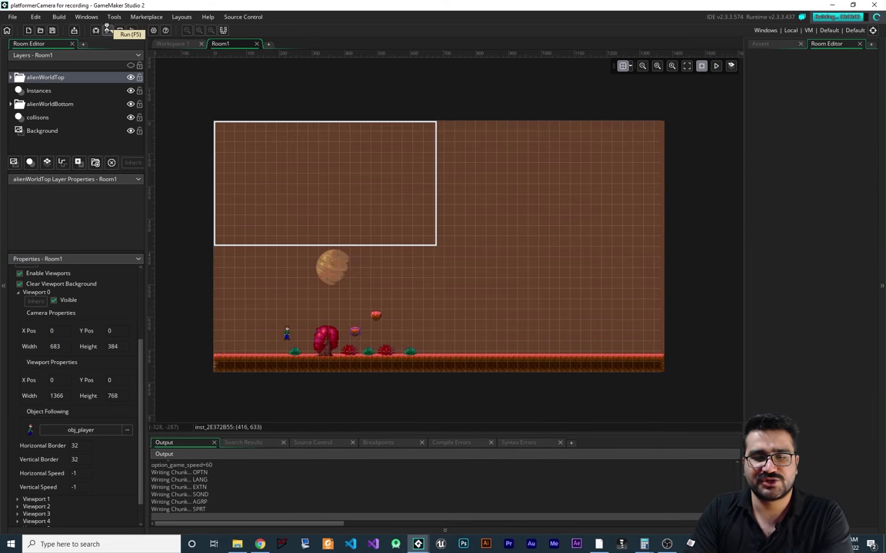
Walk the player right through the level, back left, then right again to watch the camera scroll
key(Right)
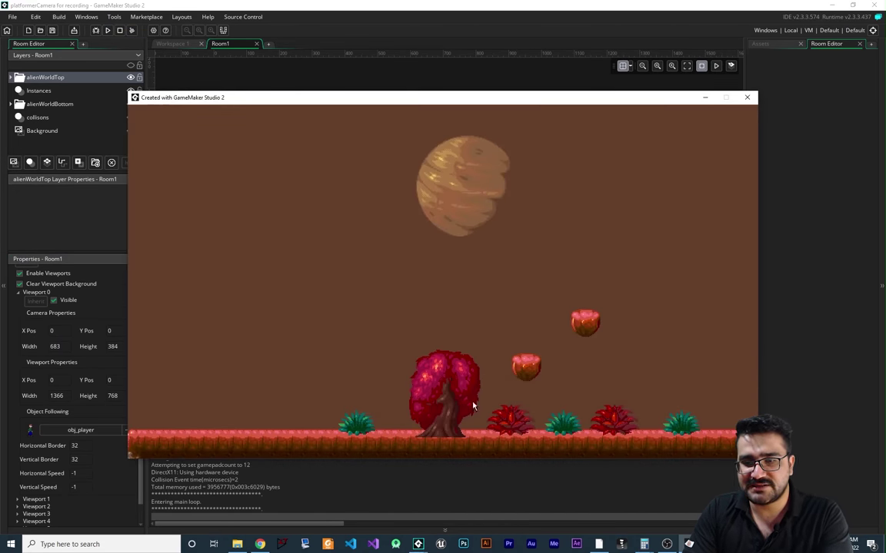
key(Right)
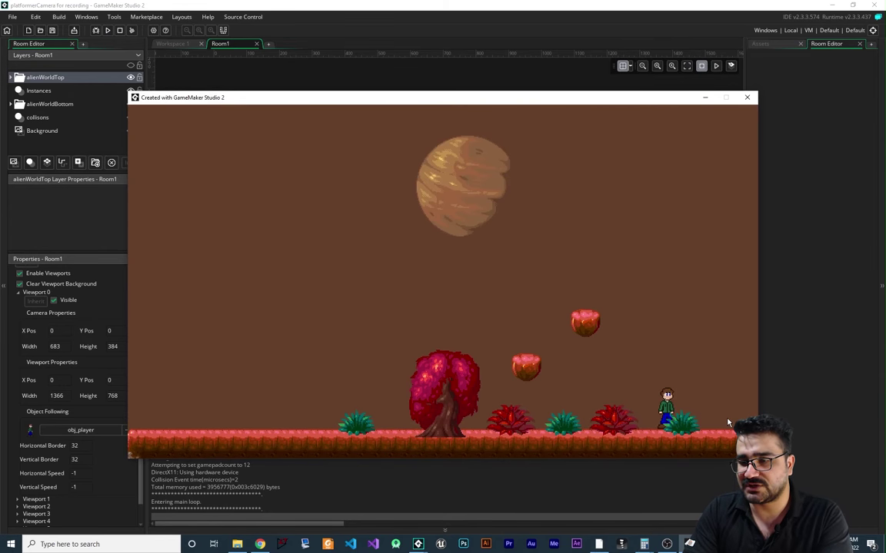
key(Right)
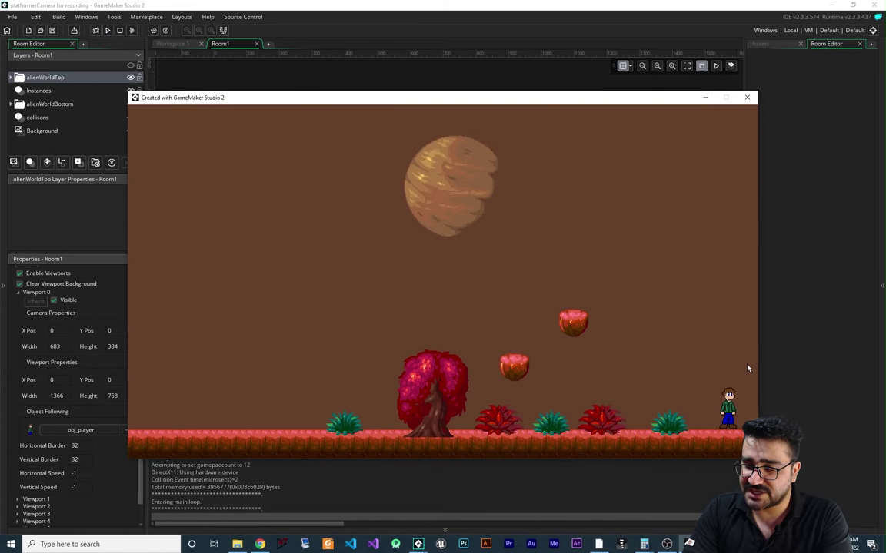
key(Right)
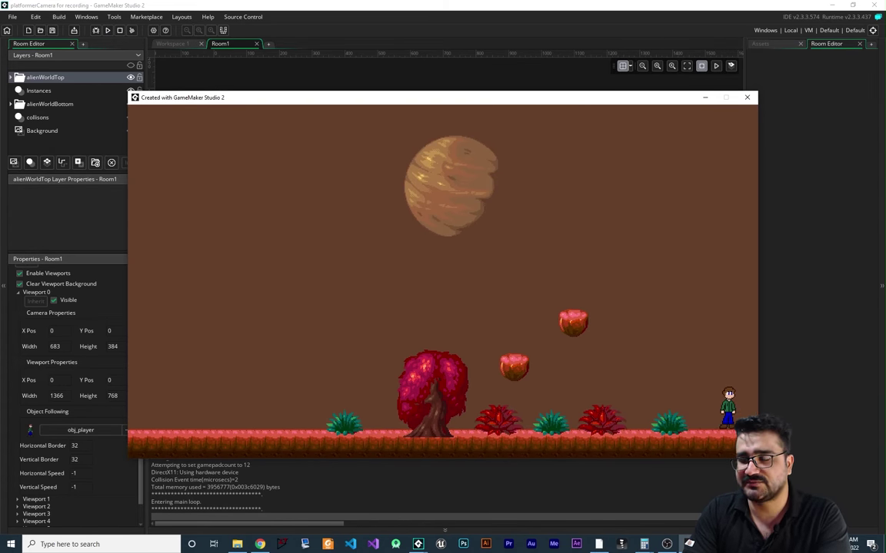
key(Right)
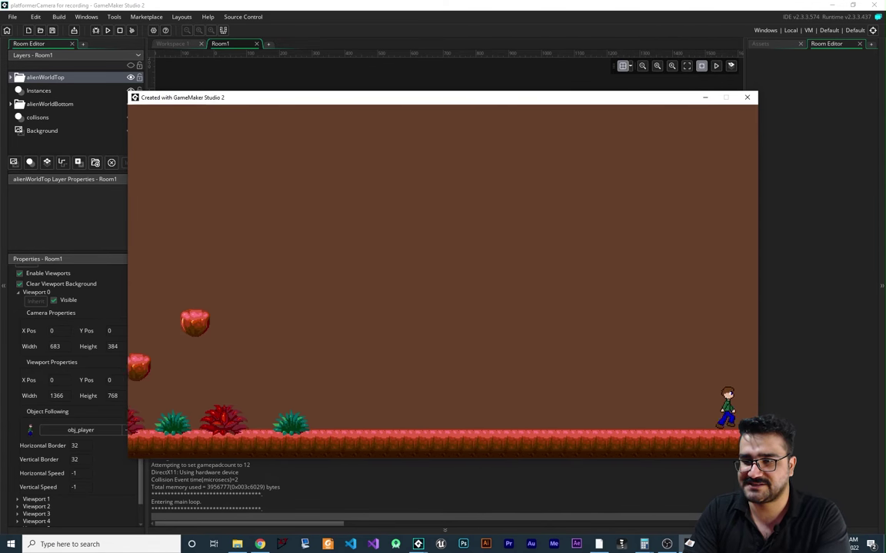
key(Left)
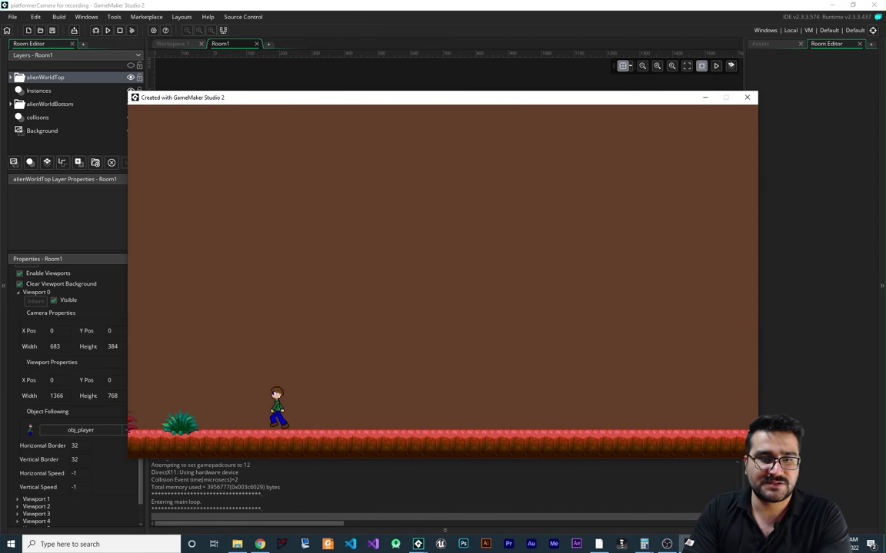
key(Right)
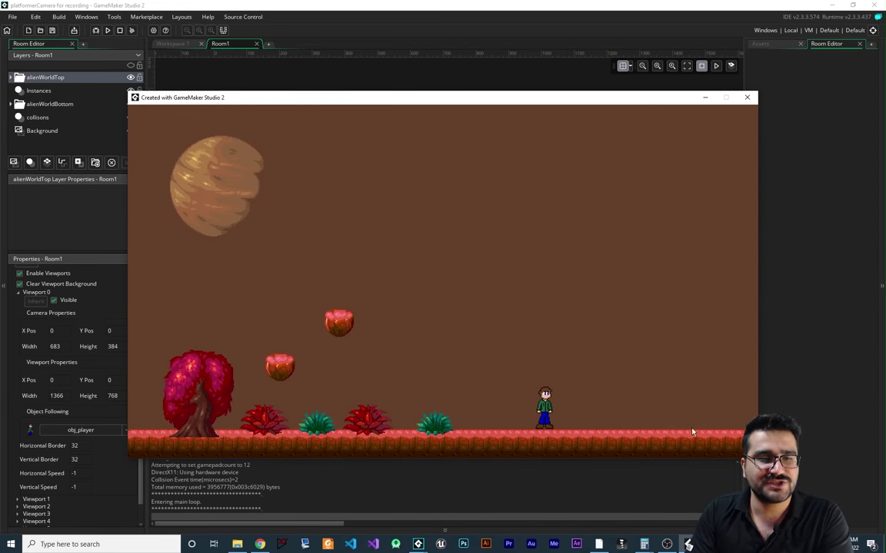
Close the game and set Viewport 0's horizontal and vertical borders to 200
click(746, 97)
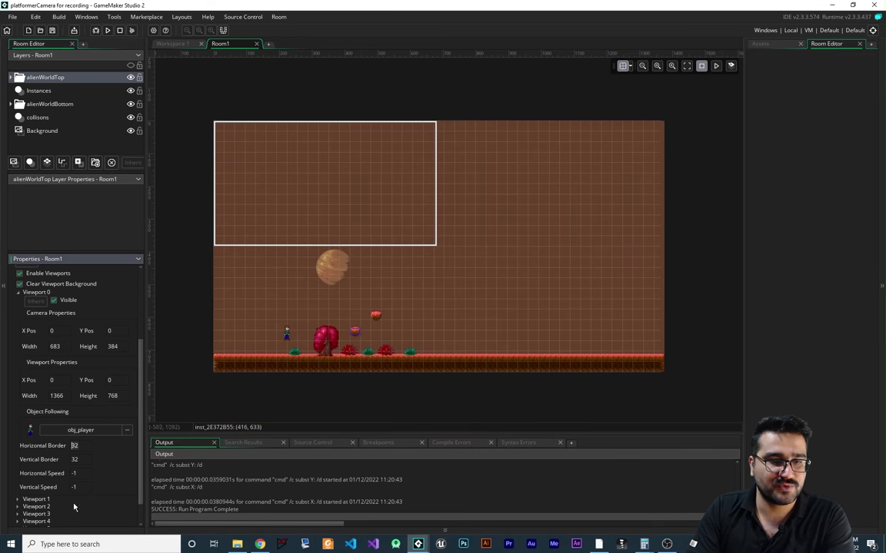
text(200)
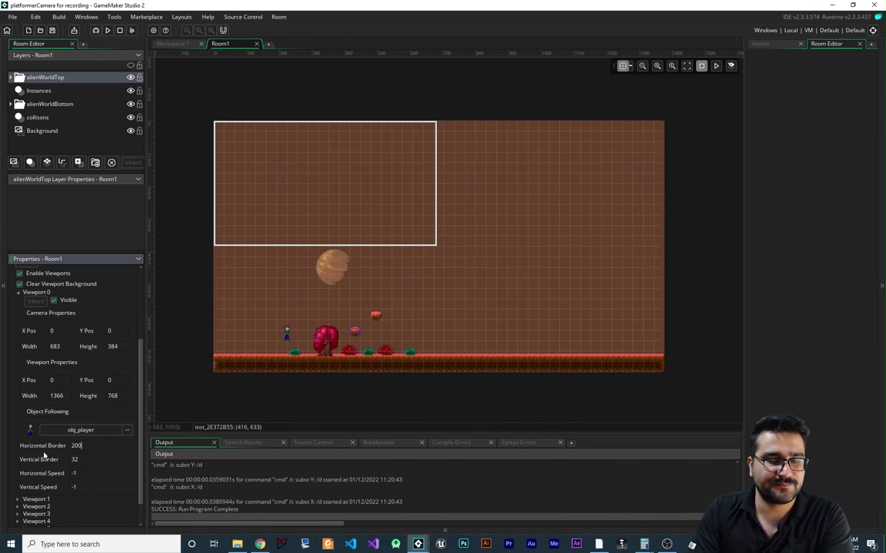
double_click(75, 459)
text(20)
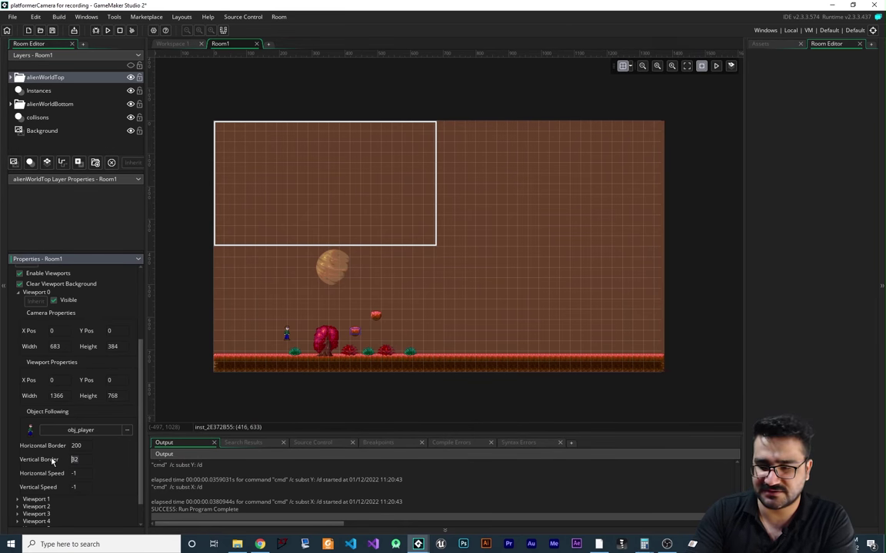
text(0)
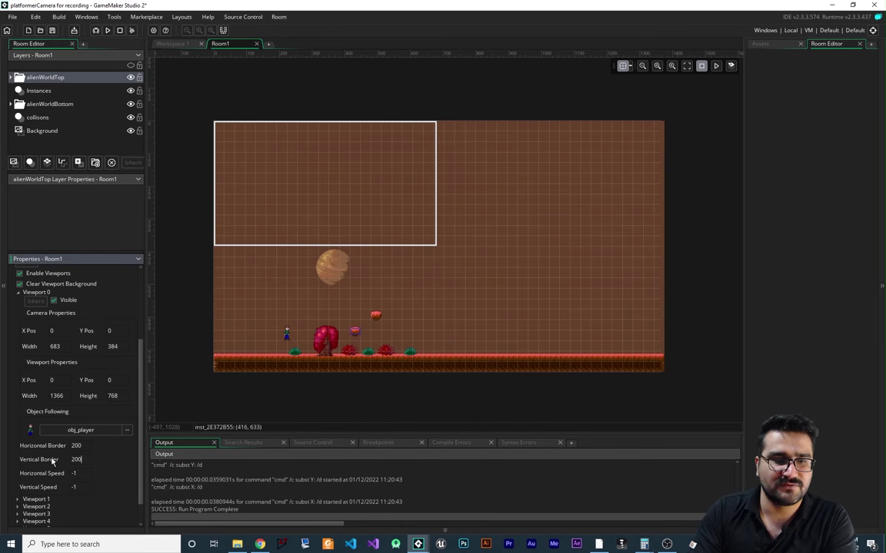
Run the game and walk and jump the player across platforms to test the borders
click(108, 31)
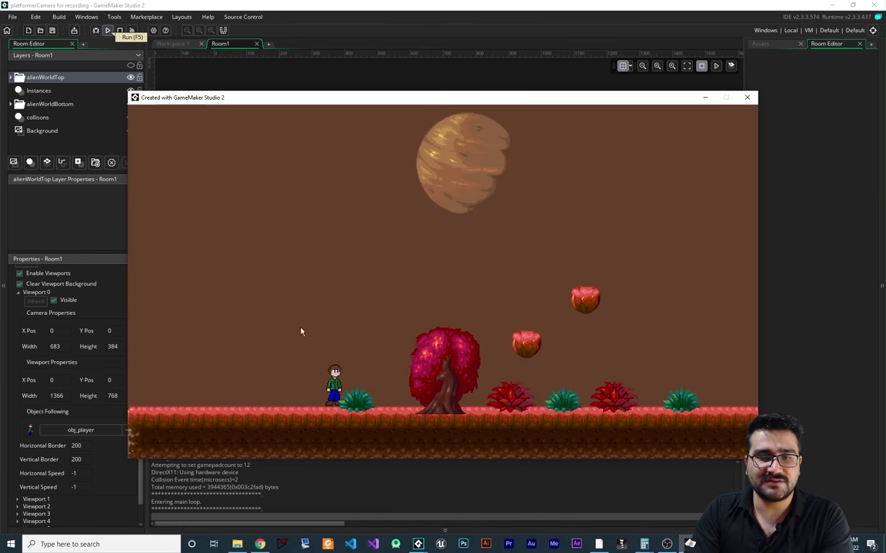
key(Right)
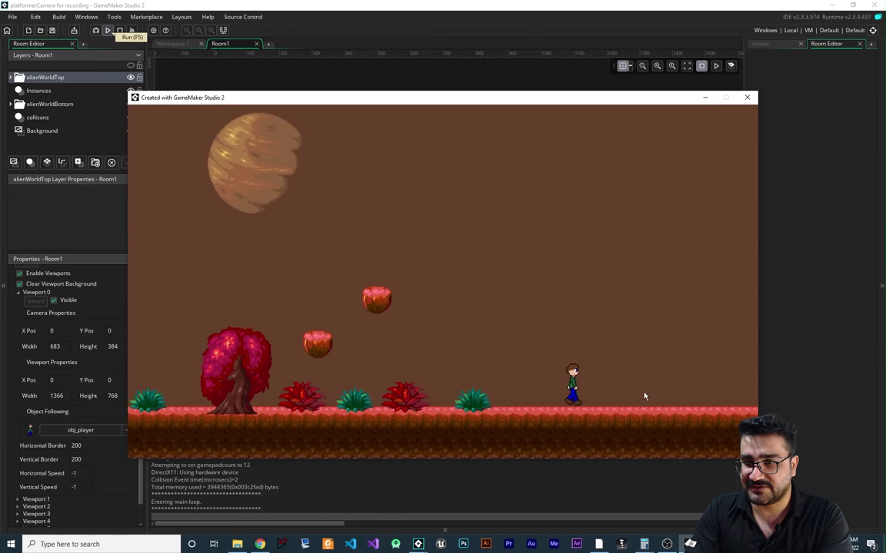
key(Left)
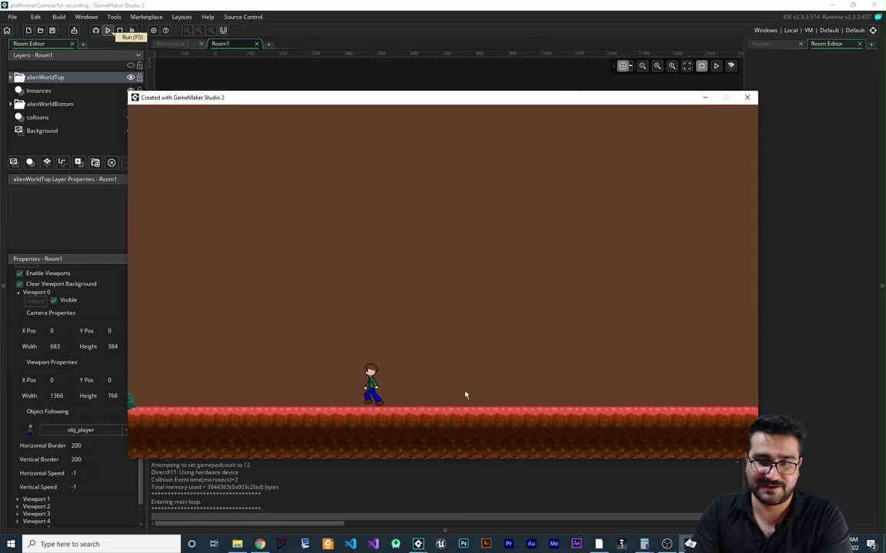
key(Left)
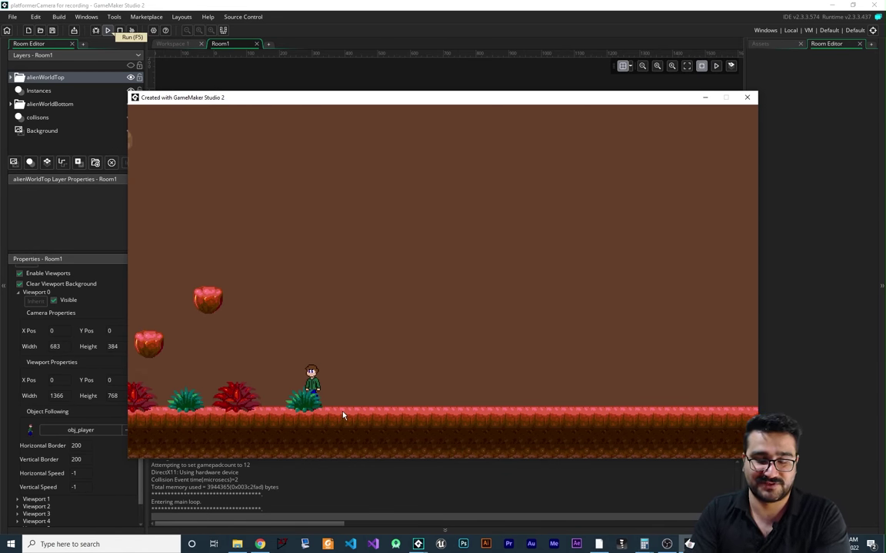
key(Left)
key(Right)
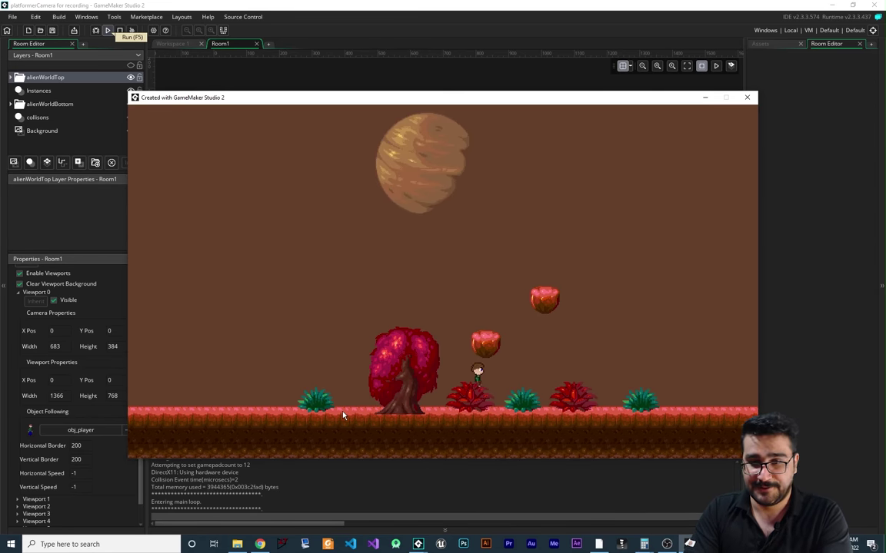
key(space)
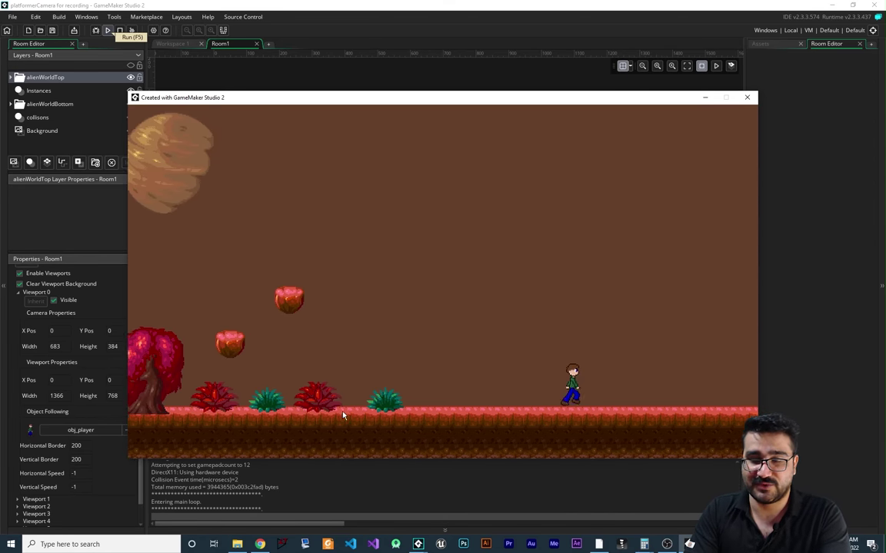
key(Left)
key(space)
key(space)
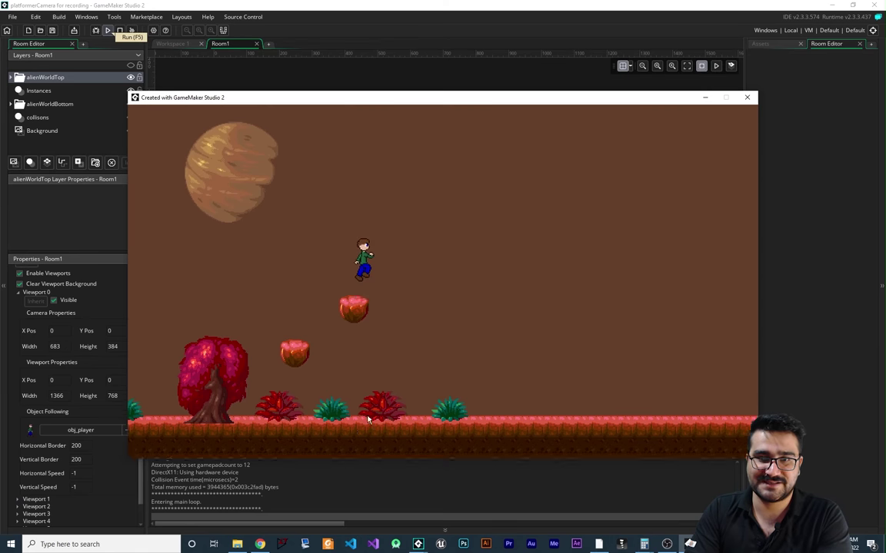
key(space)
key(space)
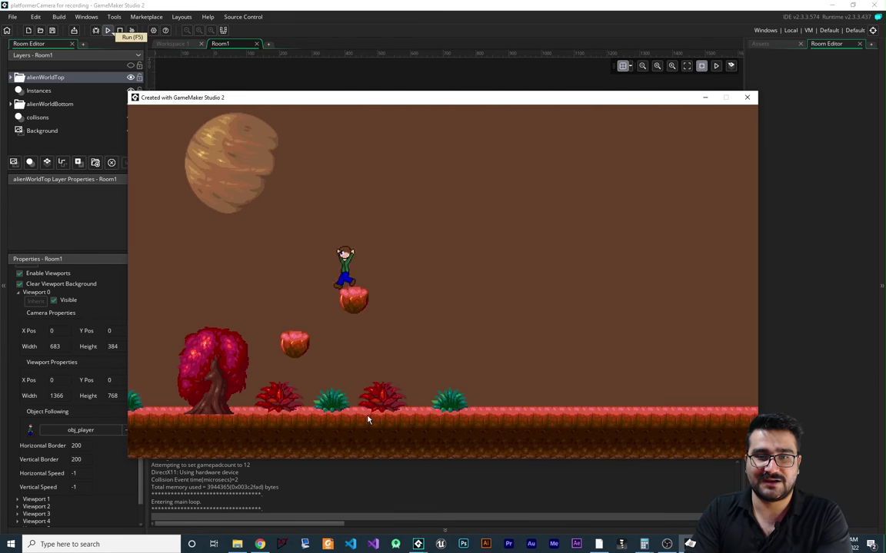
key(Right)
key(Left)
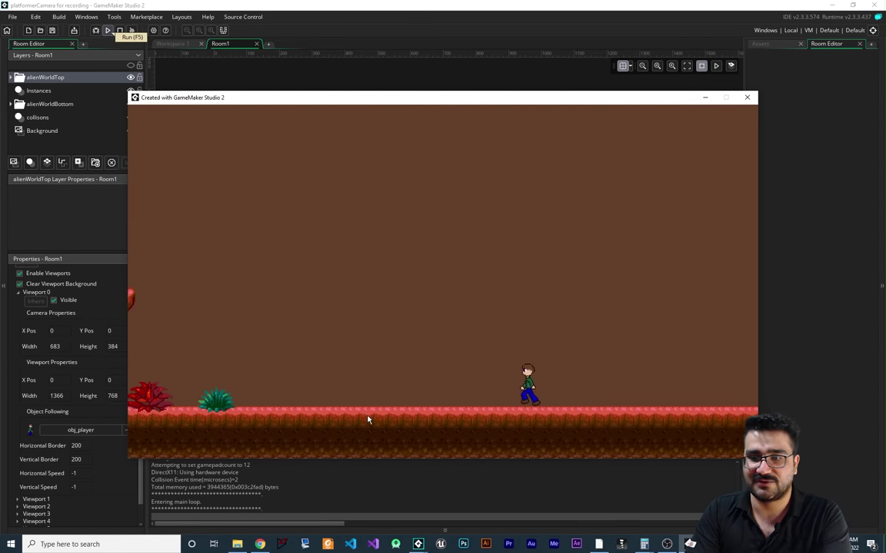
Close the running game and review Viewport 0's 683×384 camera following obj_player
click(746, 97)
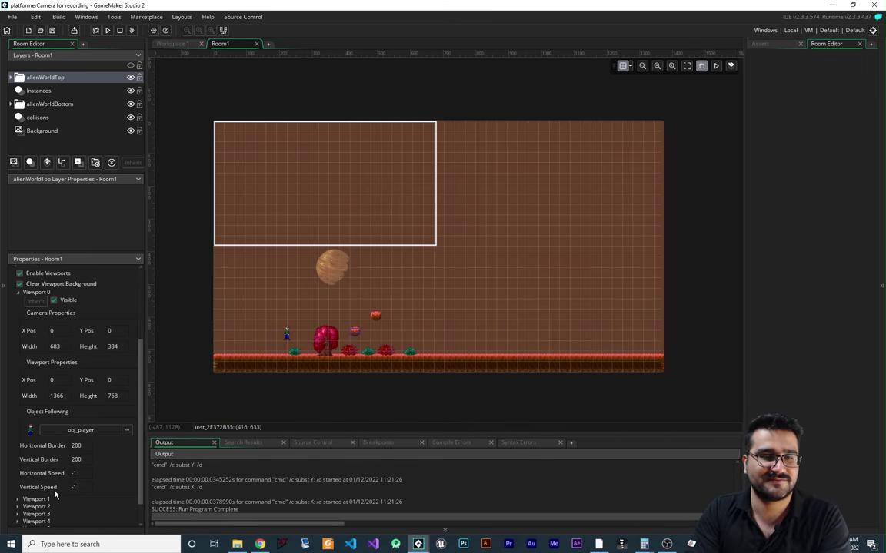
scroll(53, 484, up, 2)
scroll(47, 461, down, 3)
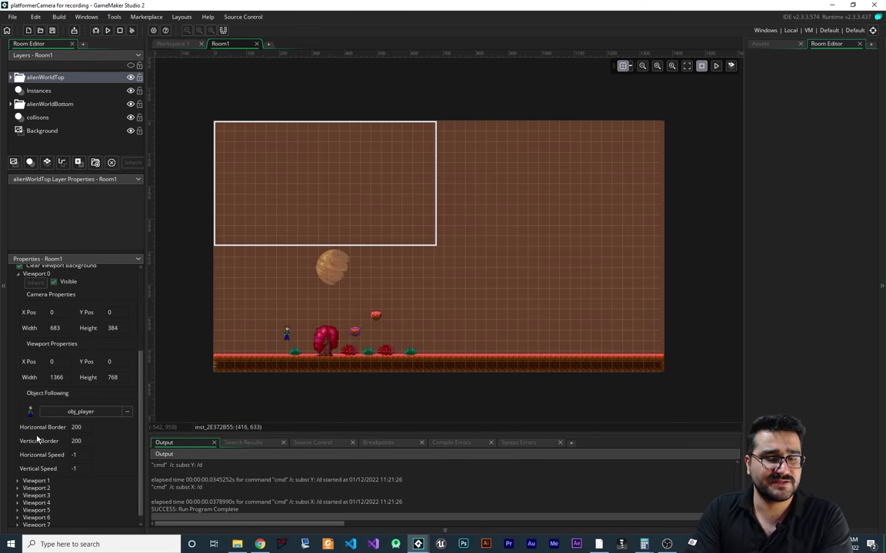
scroll(48, 455, up, 3)
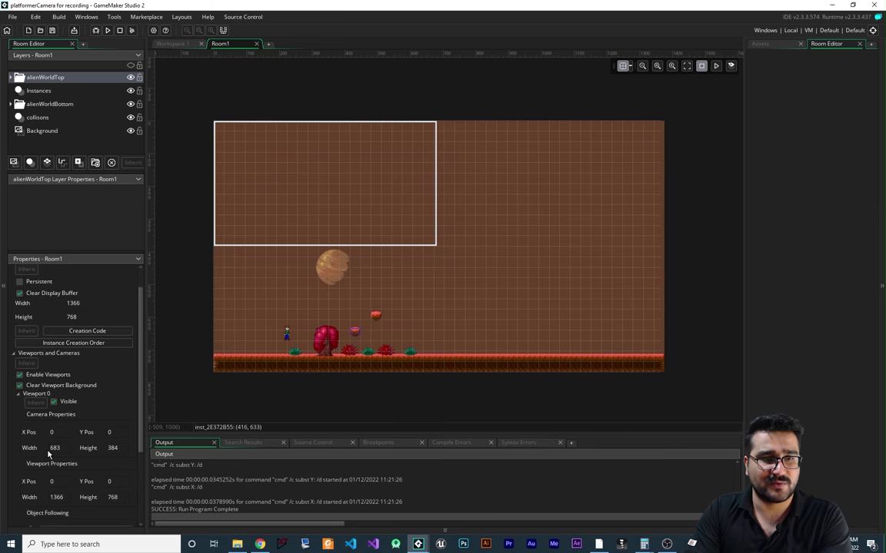
scroll(48, 455, down, 2)
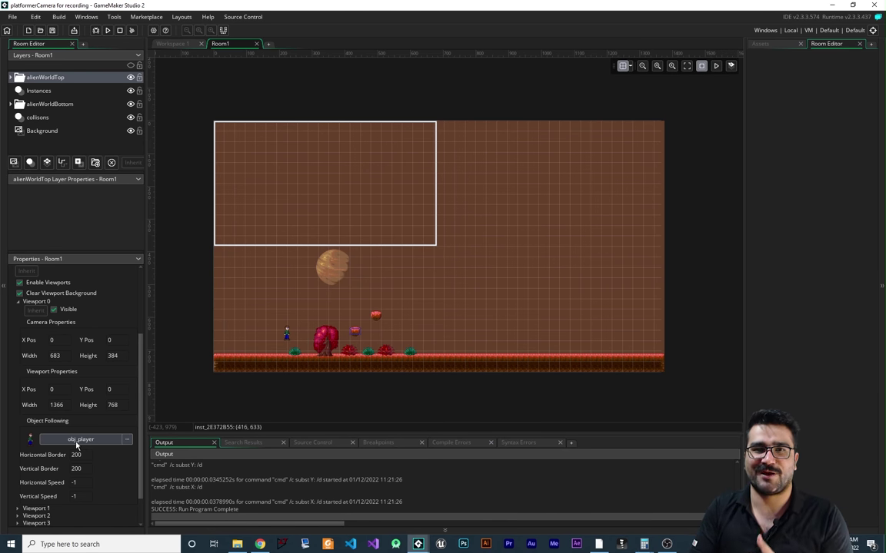
Switch to Chrome showing the YouTube channel's home page
key(alt+Tab)
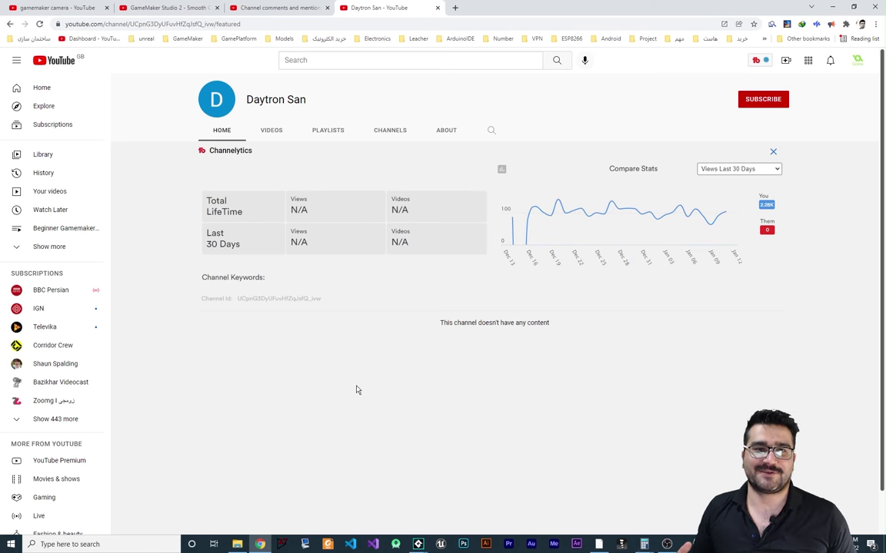